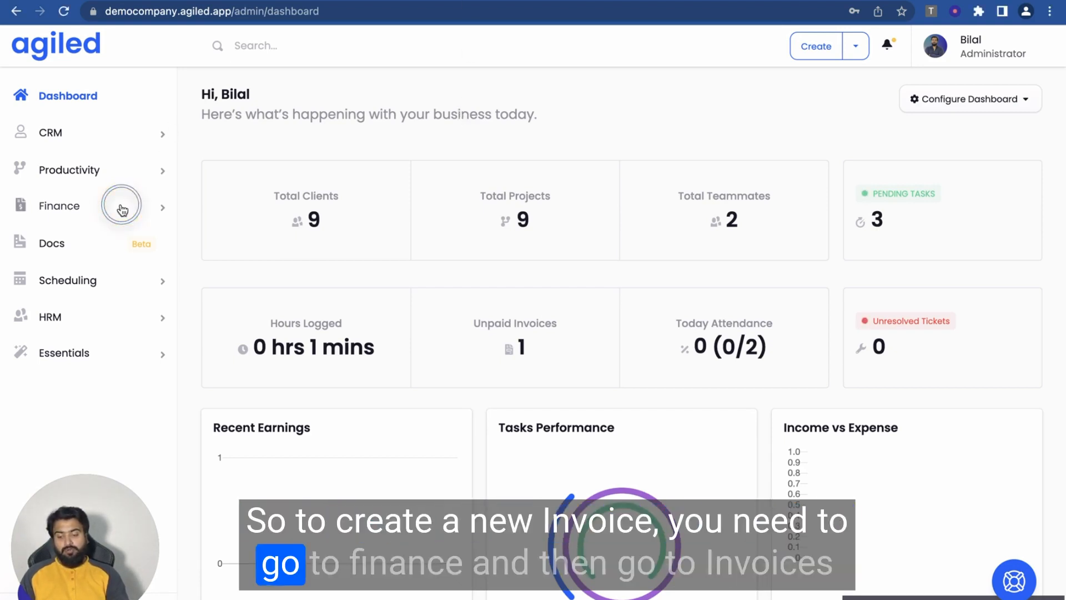
Go to the Finance invoices list and start a new invoice
click(101, 212)
click(60, 305)
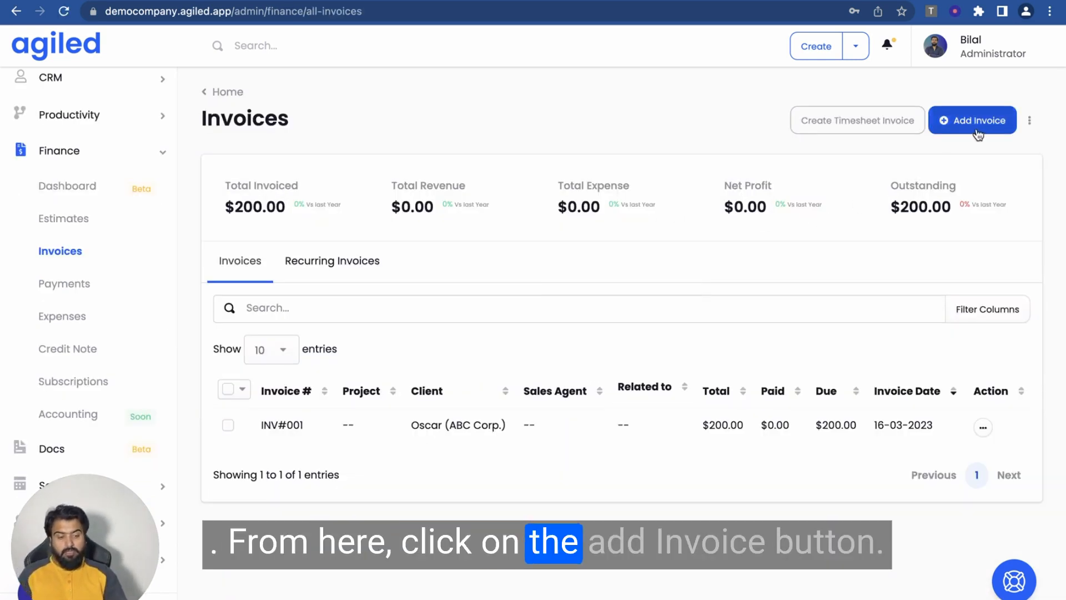
scroll(759, 397, down, 2)
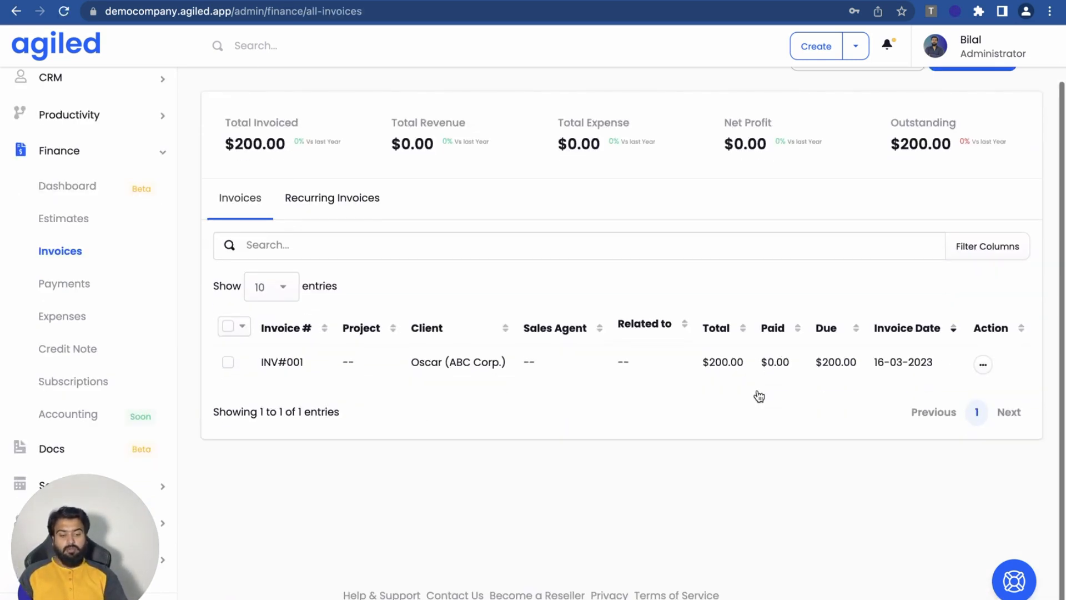
scroll(760, 396, up, 2)
click(960, 123)
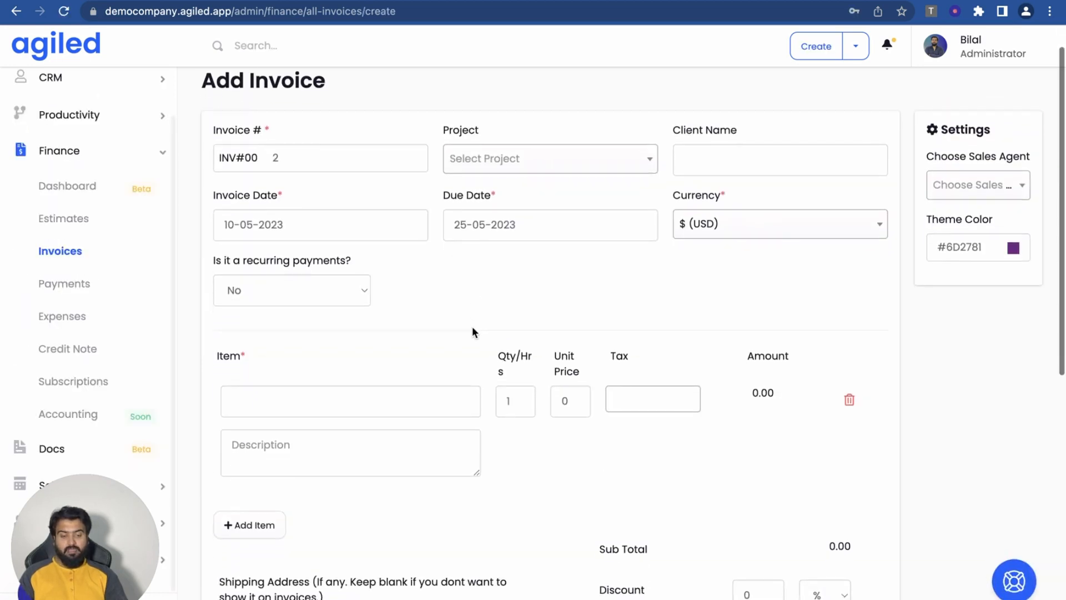
scroll(473, 328, down, 1)
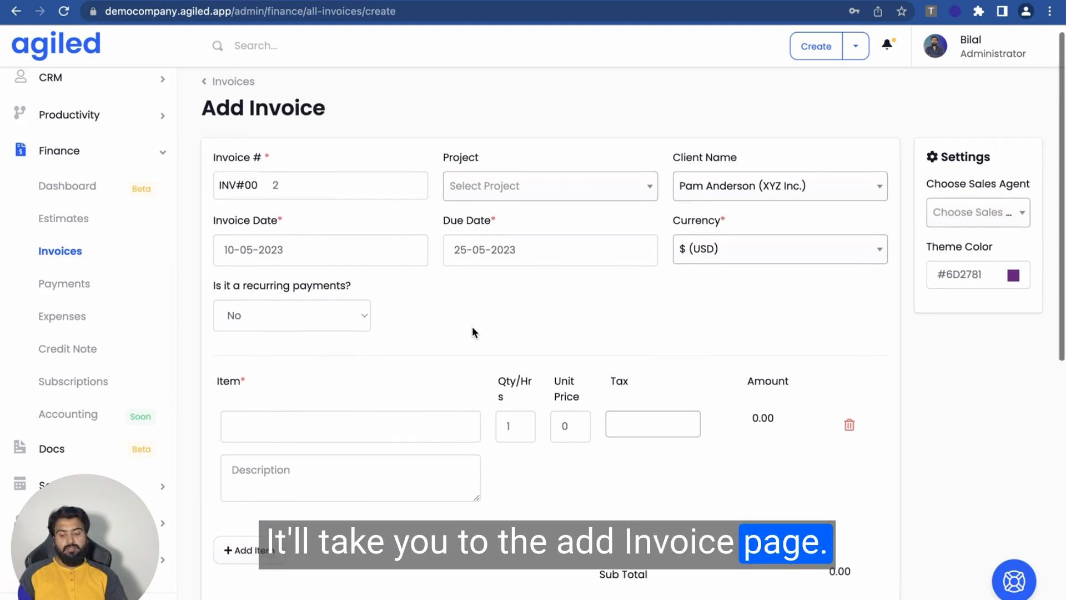
Look through the invoice number and project fields, and choose the XYZ Inc. contact as the invoice's client
click(283, 173)
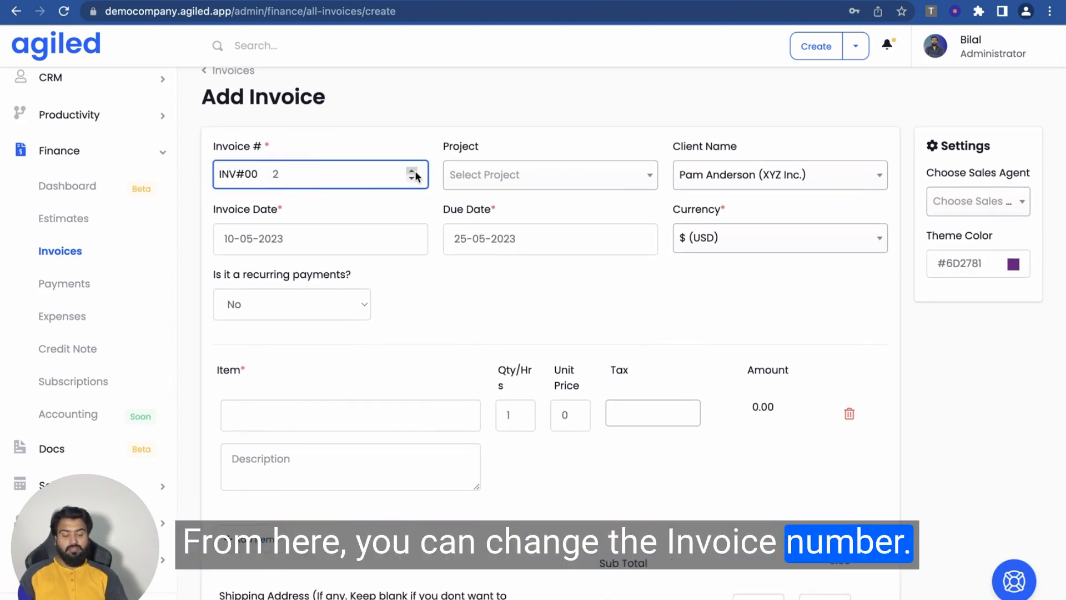
click(493, 173)
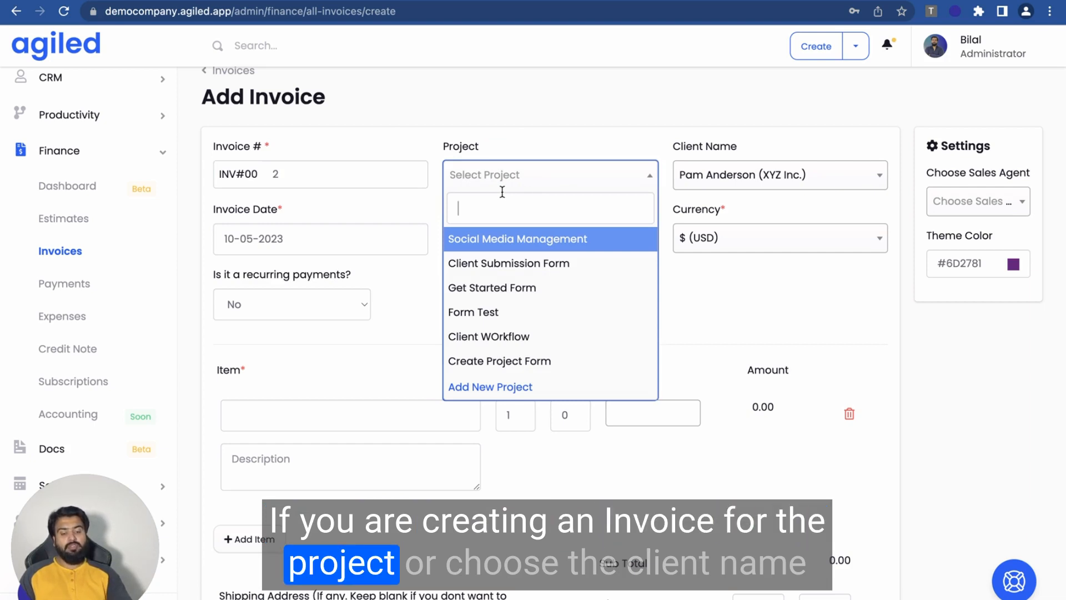
click(745, 174)
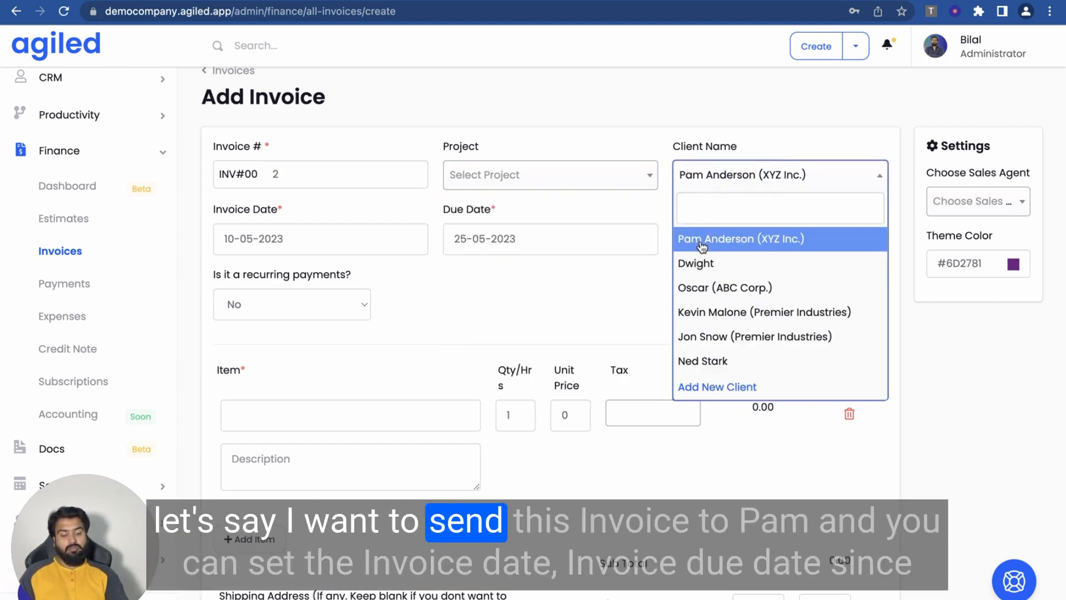
click(701, 240)
Examine the invoice date and due date pickers and the list of available currencies
scroll(525, 297, down, 1)
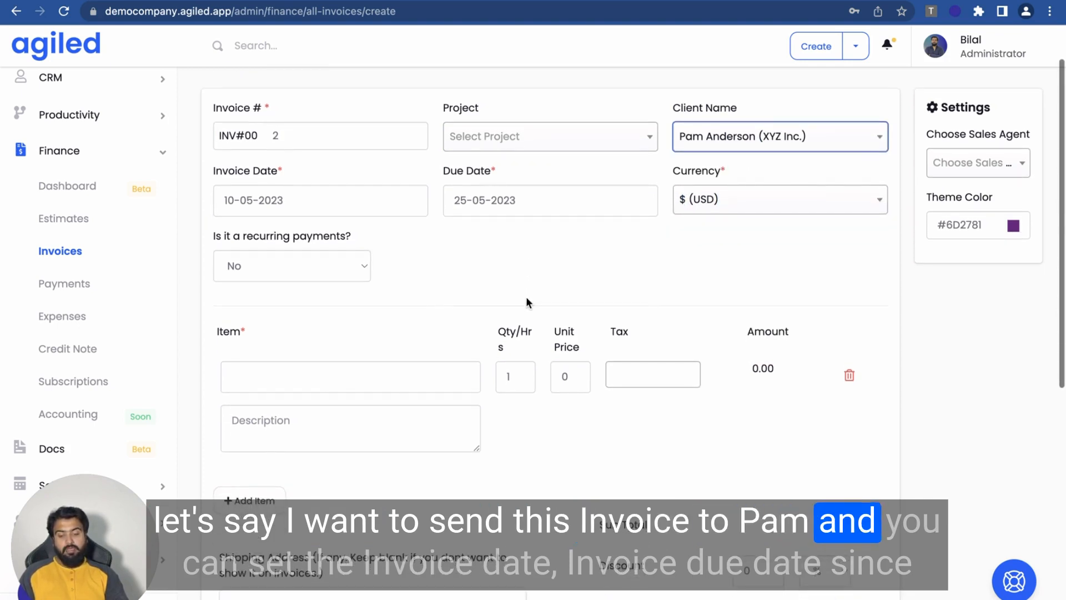
click(307, 195)
click(373, 250)
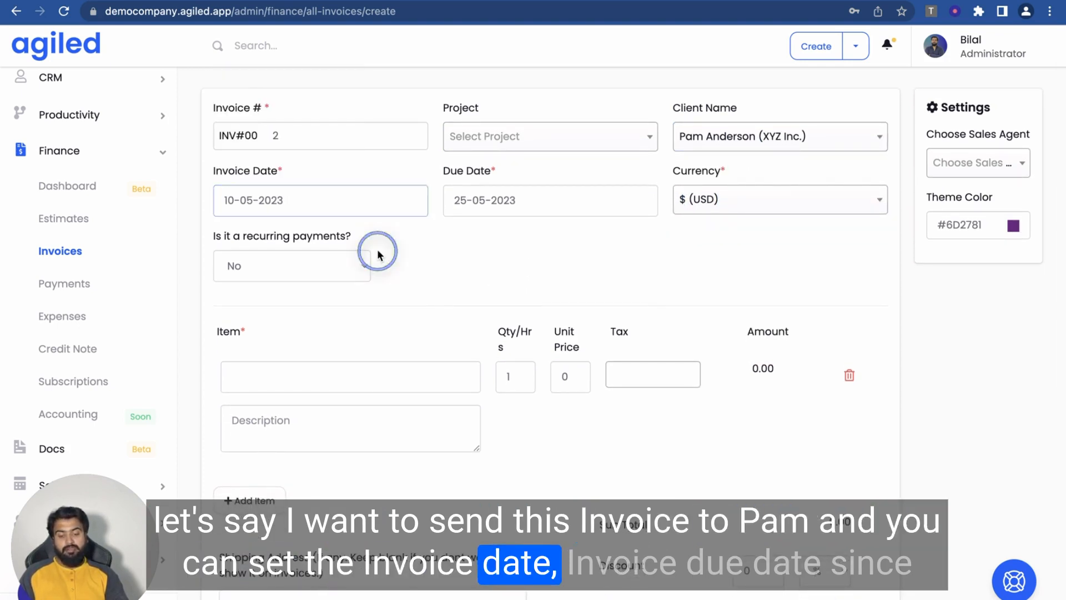
click(539, 198)
click(577, 256)
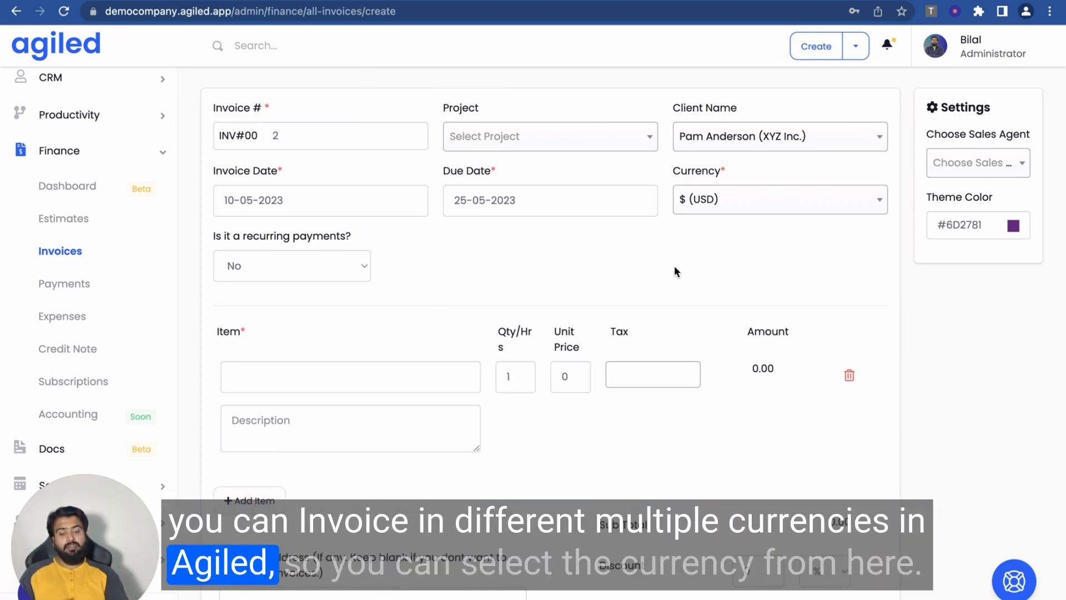
click(716, 210)
scroll(722, 361, down, 3)
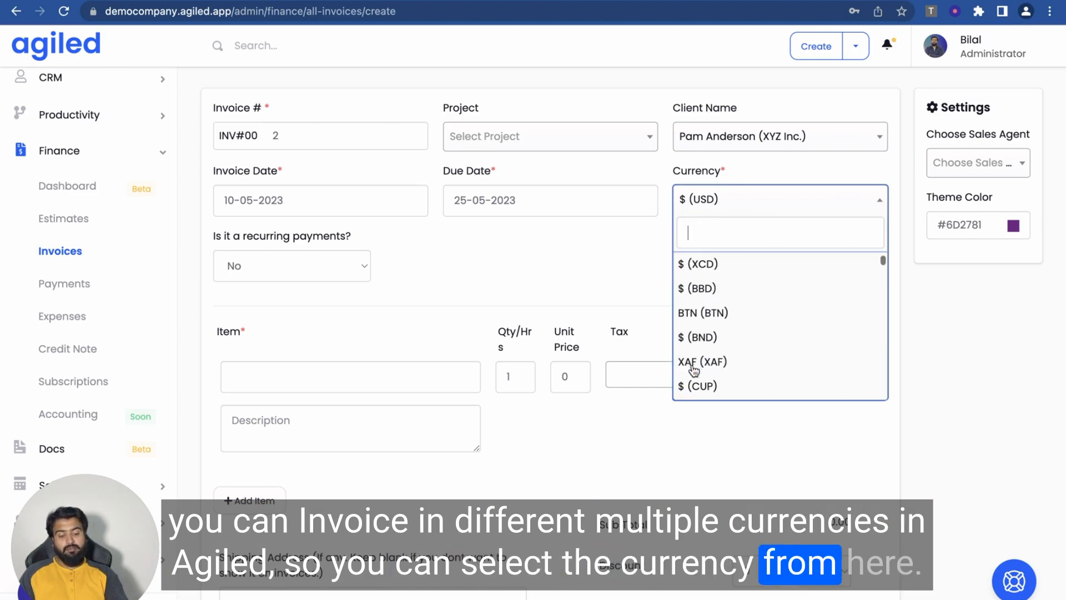
scroll(722, 361, up, 3)
click(617, 242)
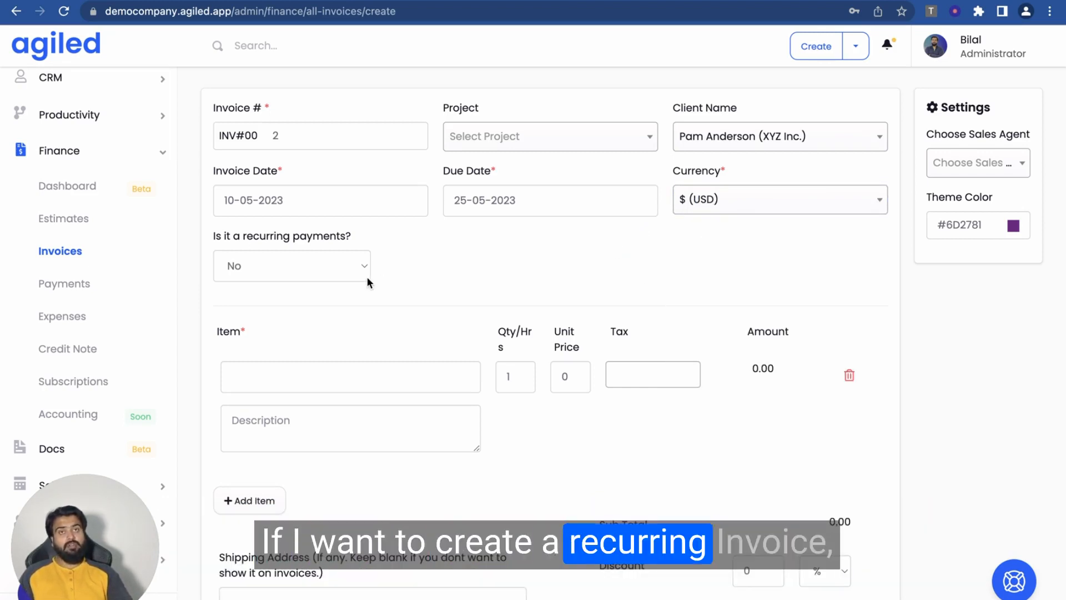
Switch recurring payments to Yes to view the billing options, and set it back to No
click(344, 270)
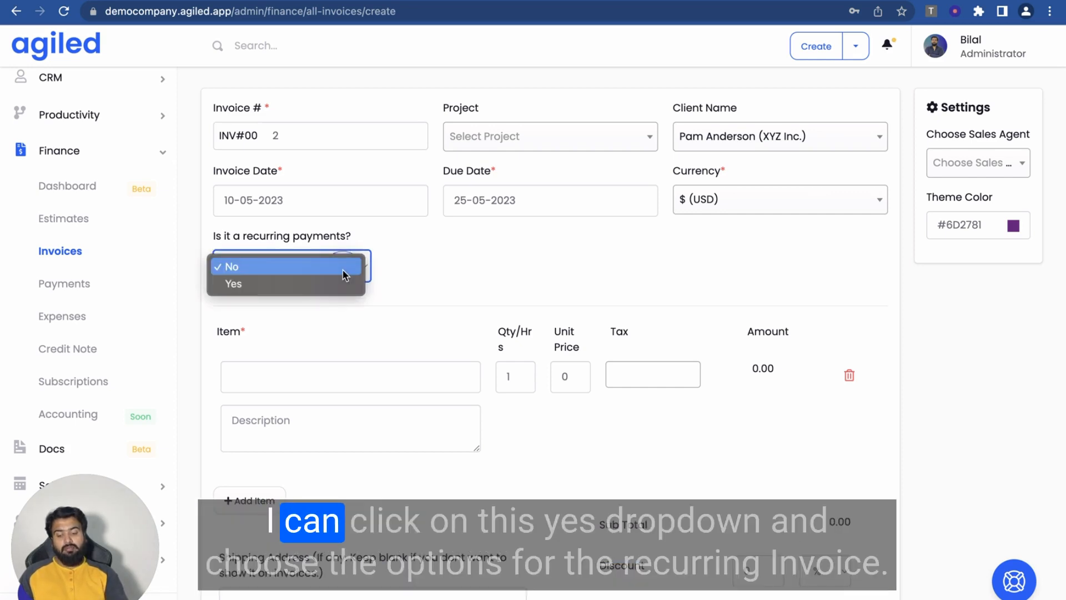
click(315, 286)
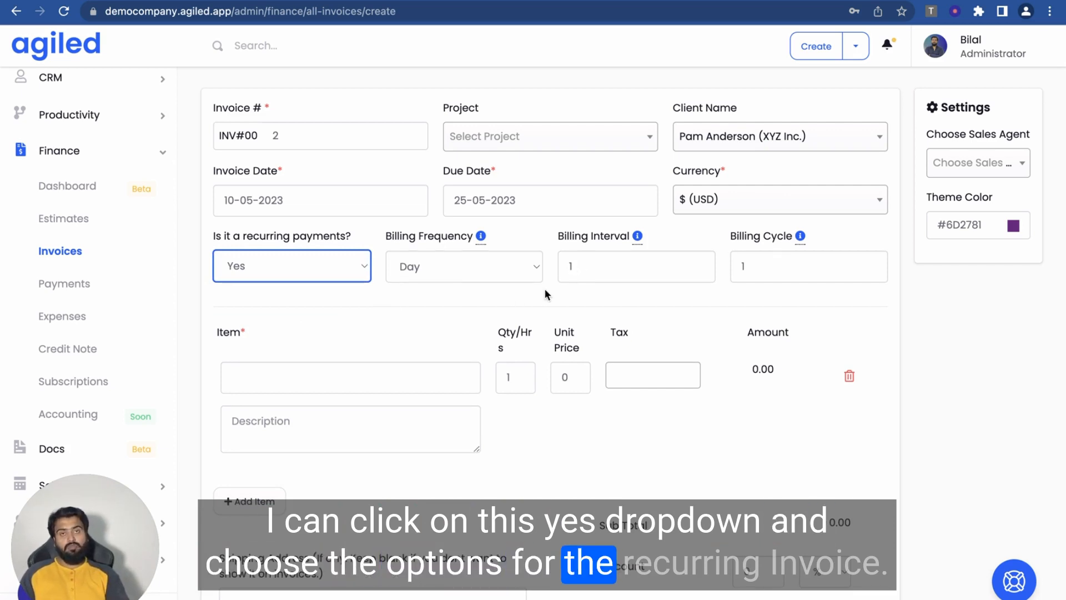
click(273, 270)
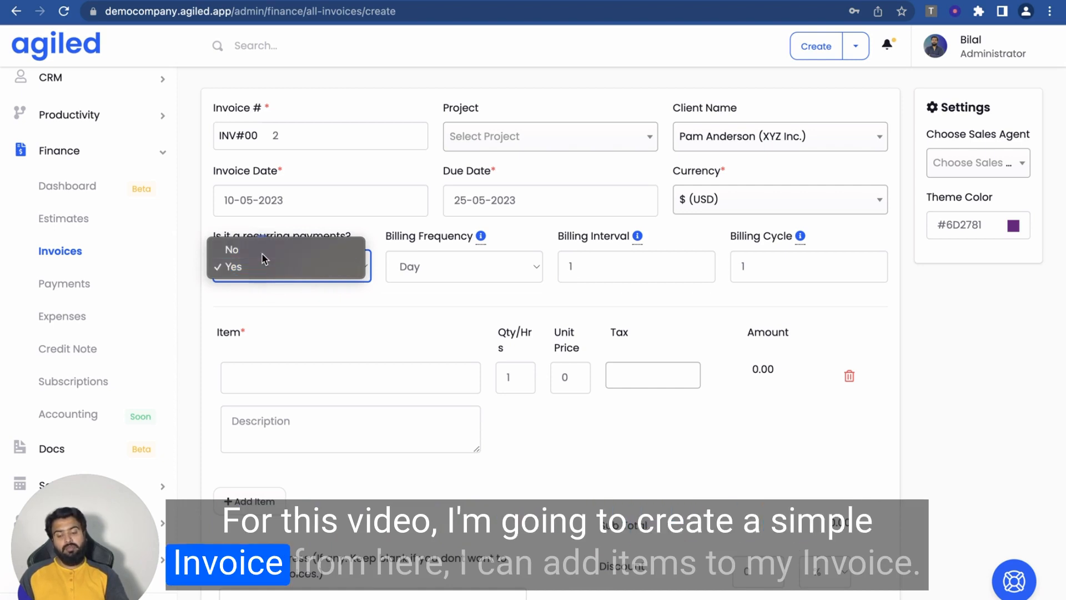
click(261, 251)
Add the existing Social Media Management product and a manual Setup Fee item with a unit price of 400
click(372, 374)
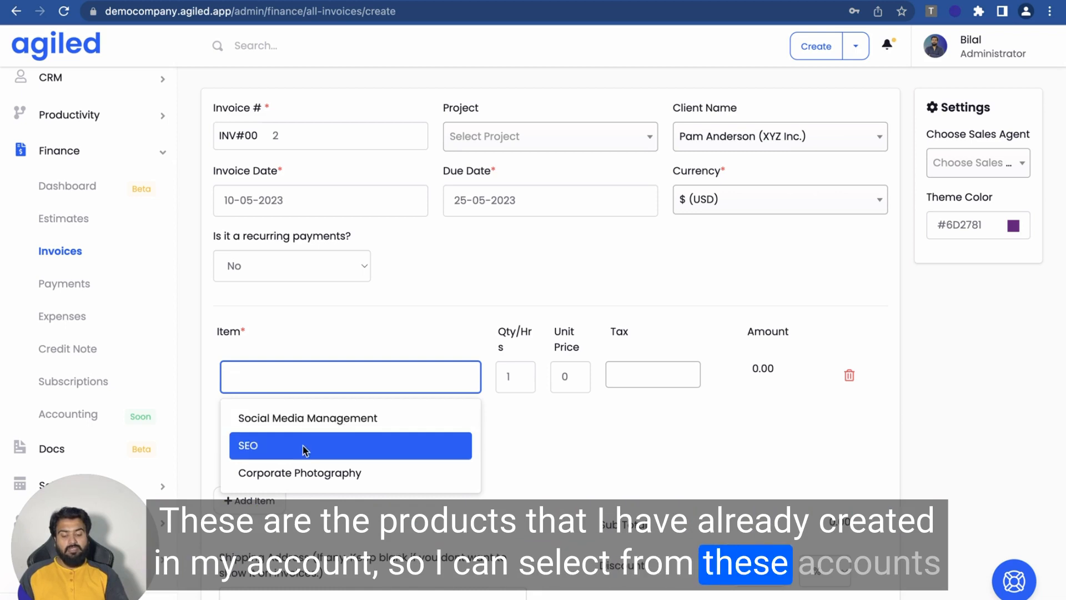
click(308, 429)
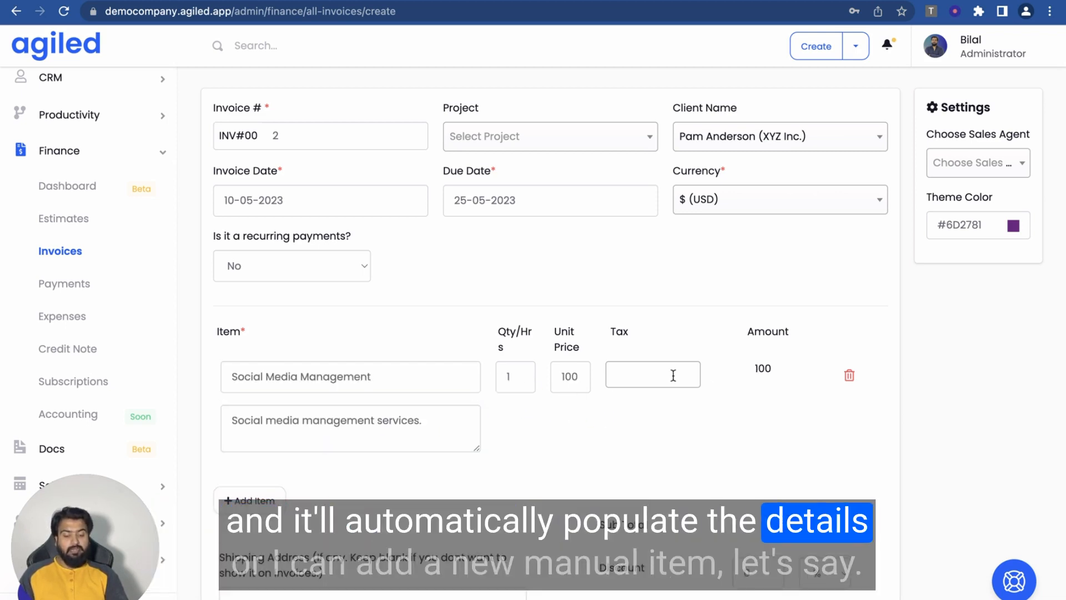
click(256, 500)
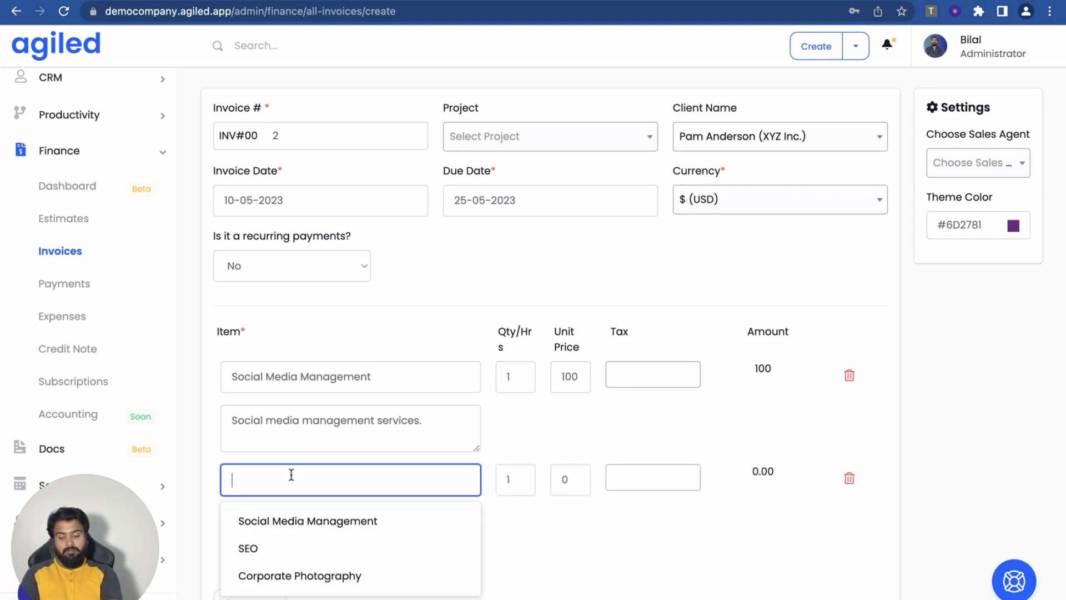
text(Setup)
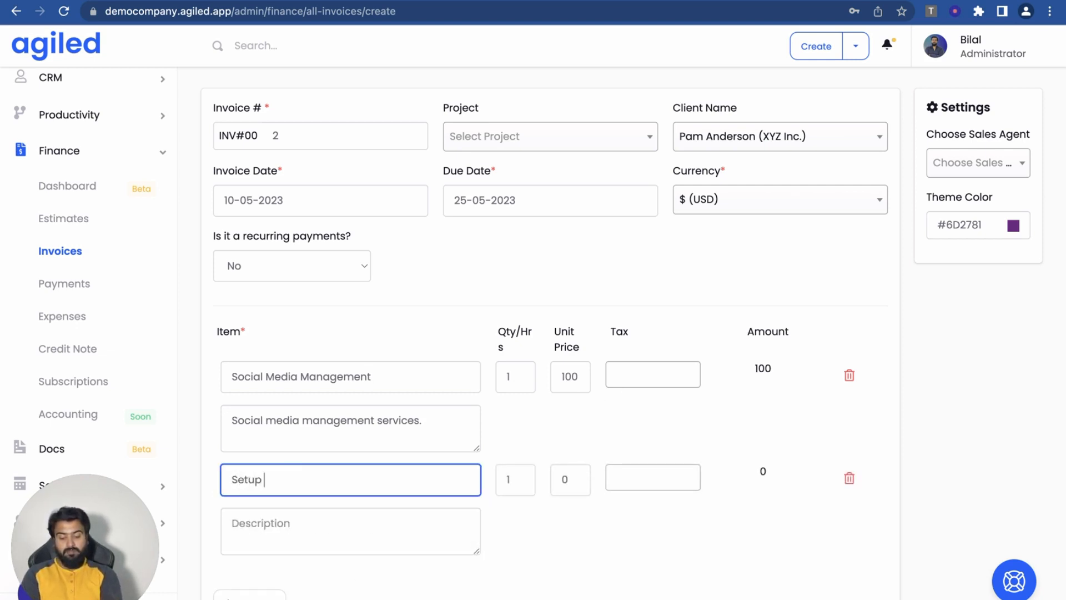
text( Fee)
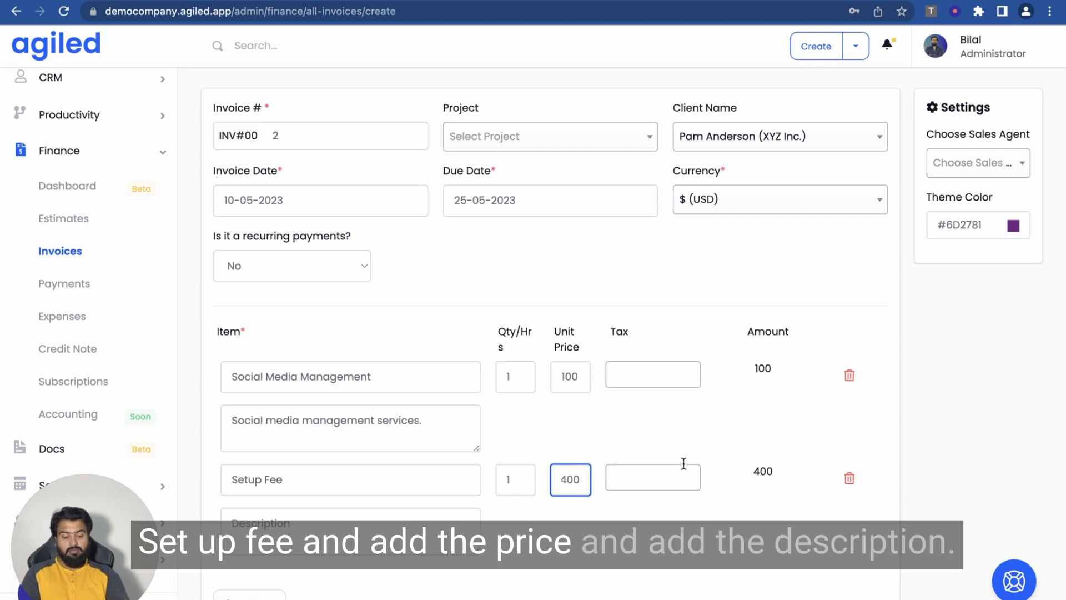
scroll(695, 448, down, 5)
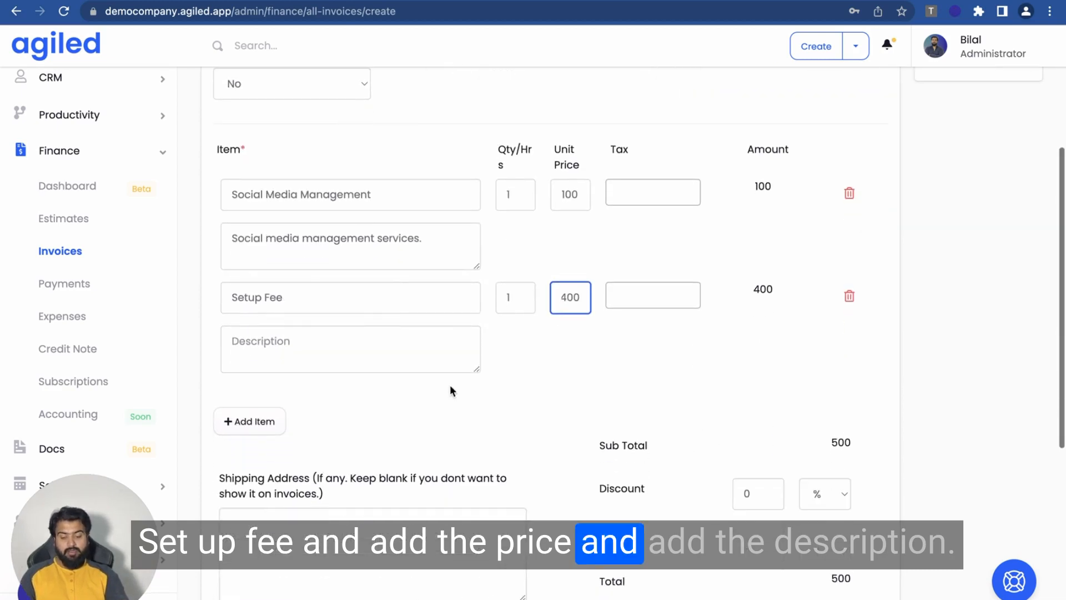
click(441, 348)
scroll(546, 355, up, 1)
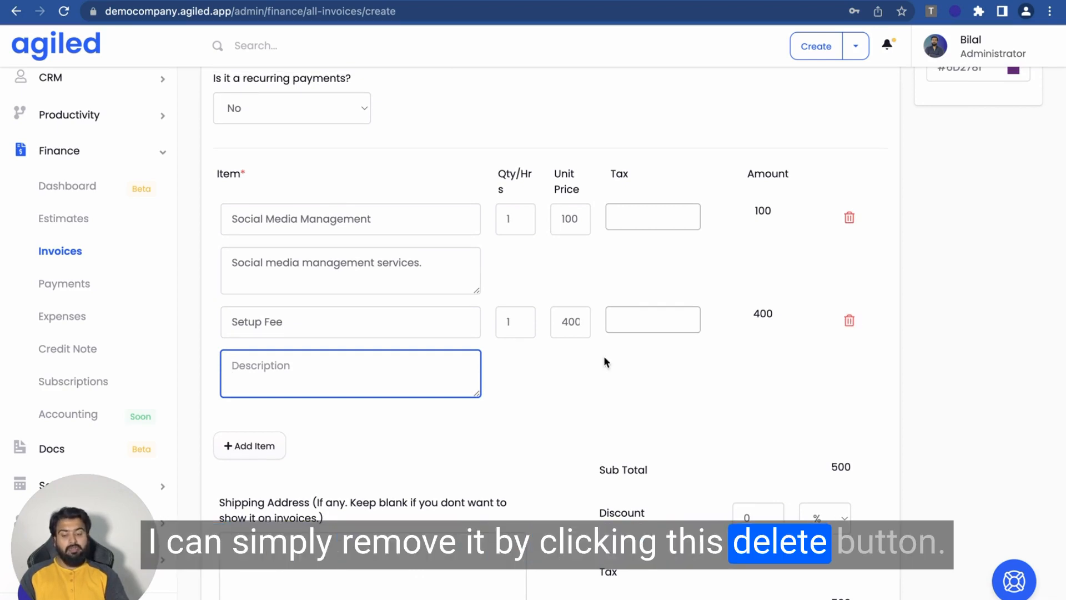
Create a new GST tax with a 17% rate and remove it from the Setup Fee item
scroll(605, 356, up, 3)
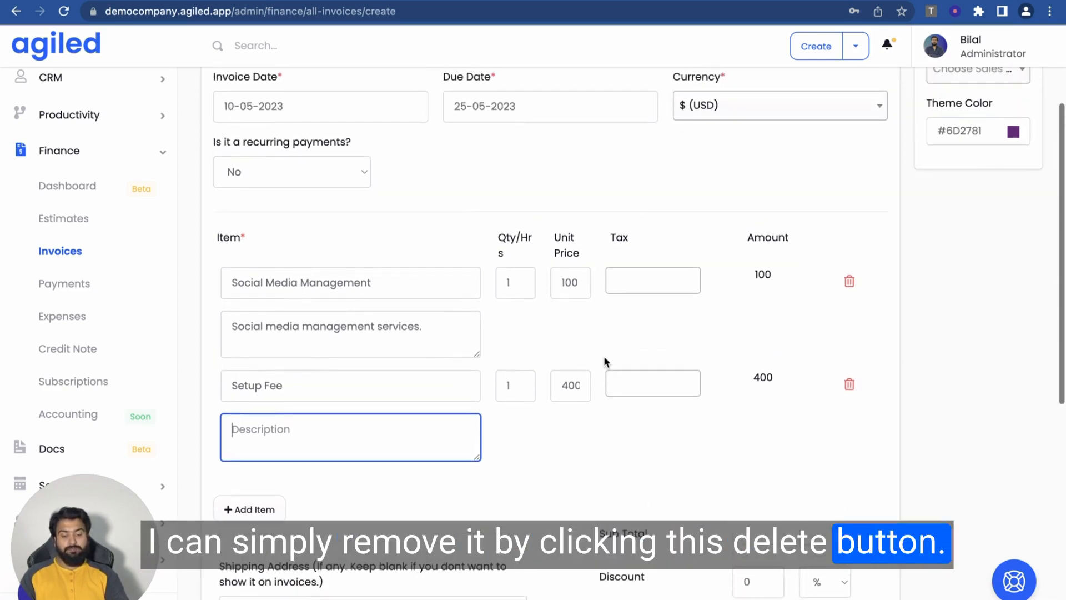
click(647, 278)
click(578, 319)
click(633, 281)
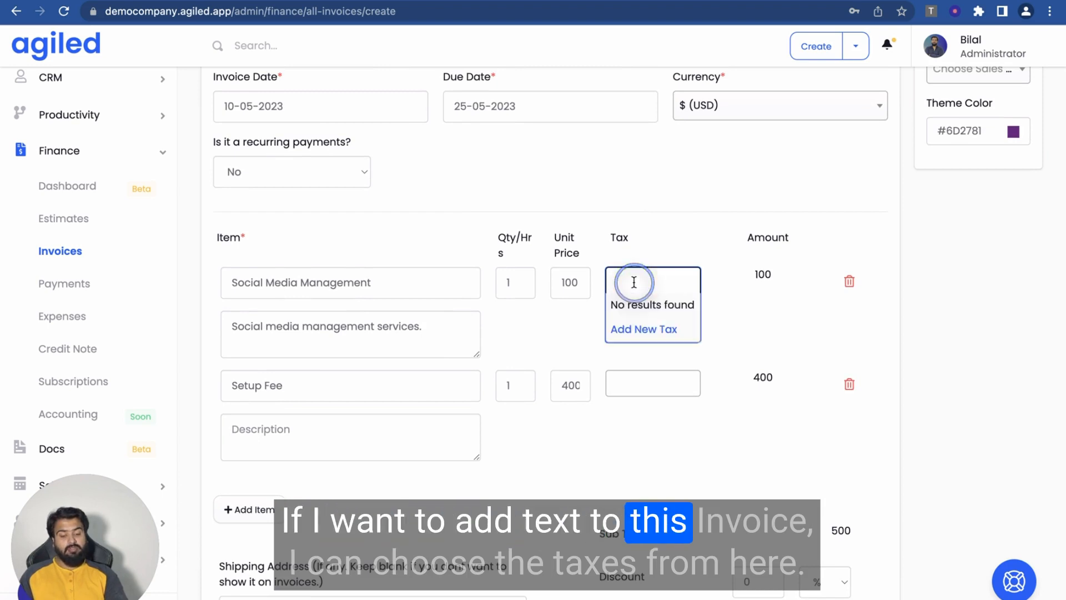
click(640, 331)
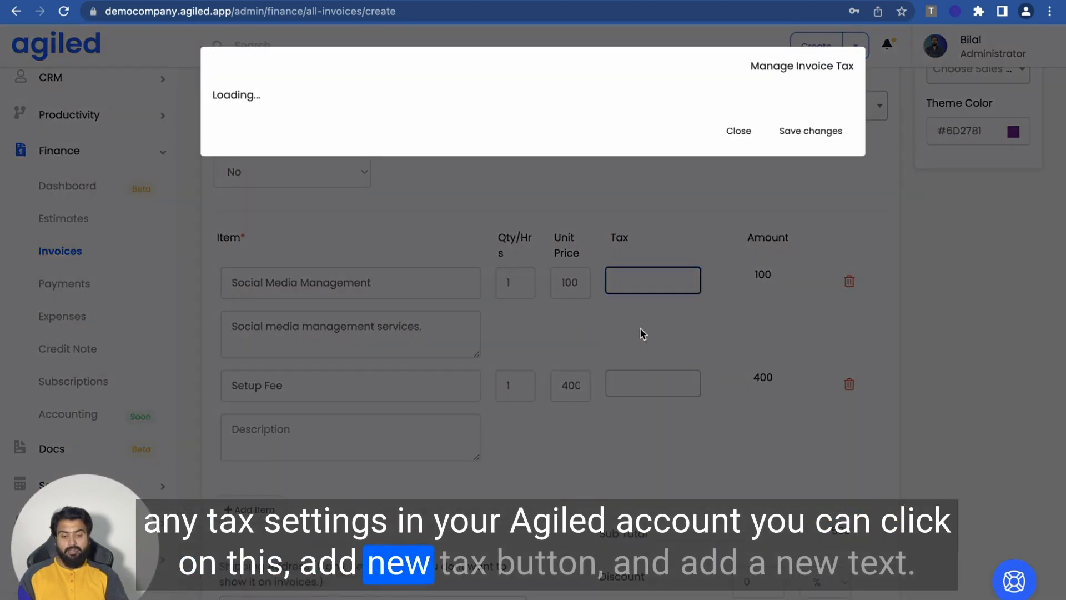
click(369, 238)
text(GST)
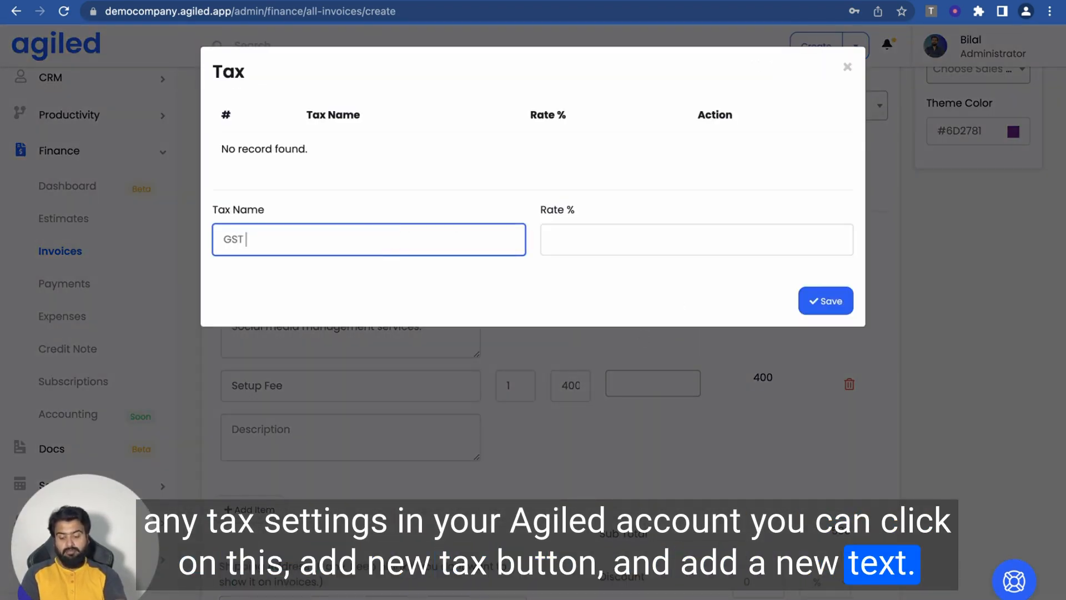
click(613, 240)
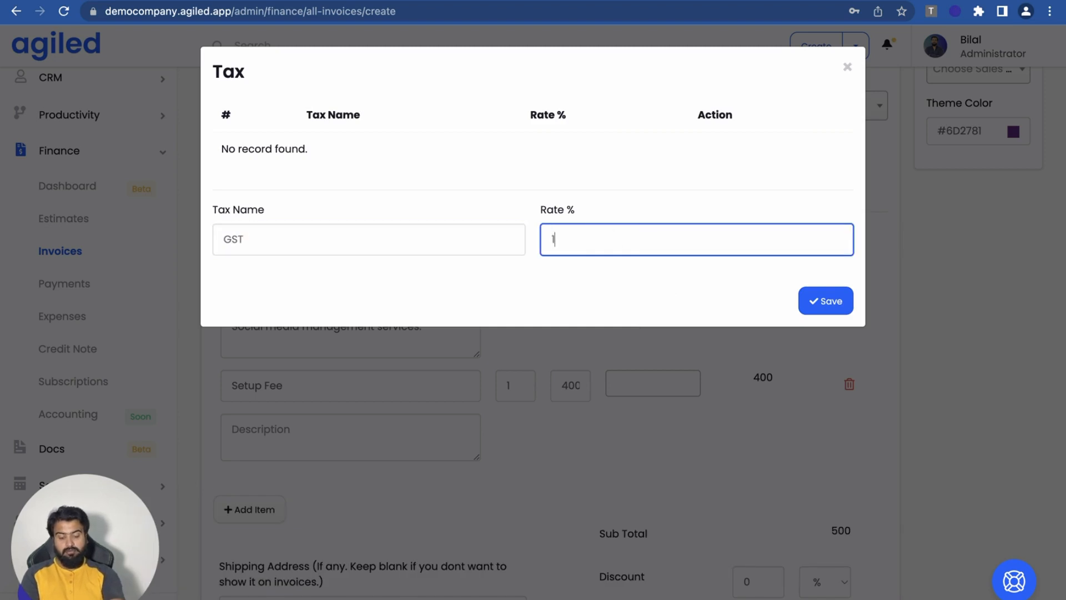
click(837, 302)
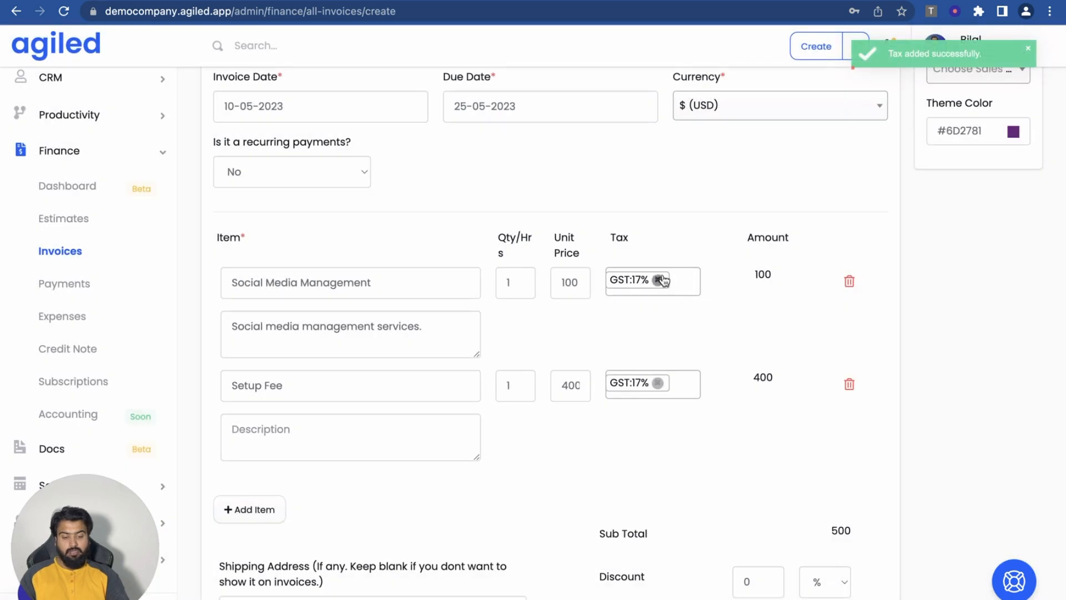
click(658, 386)
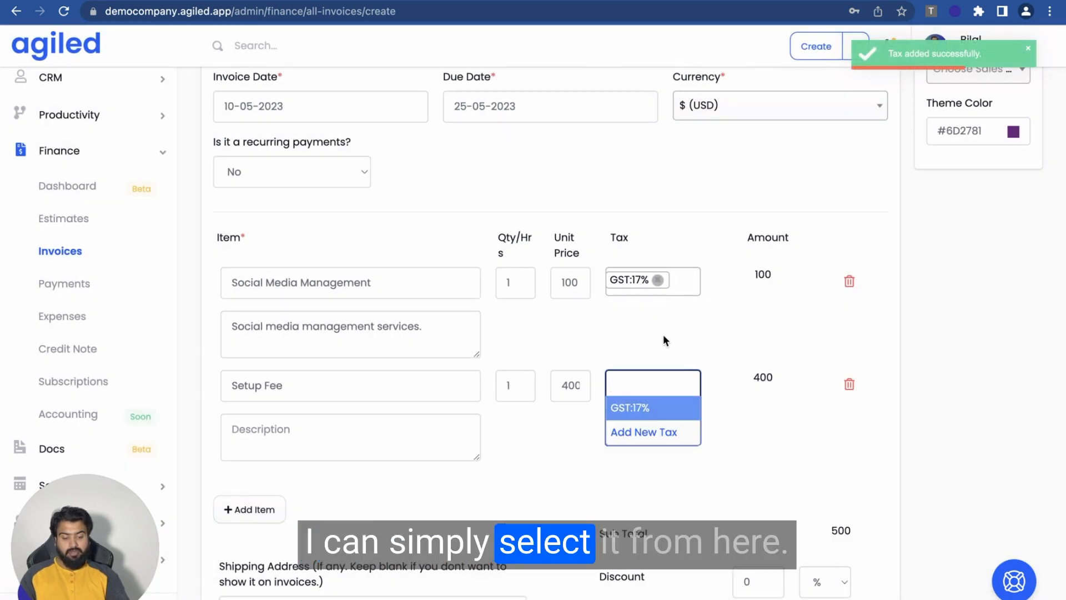
Leave the shipping address blank and enter the note "This is a note for hte customer.", keeping the default terms
scroll(505, 429, down, 4)
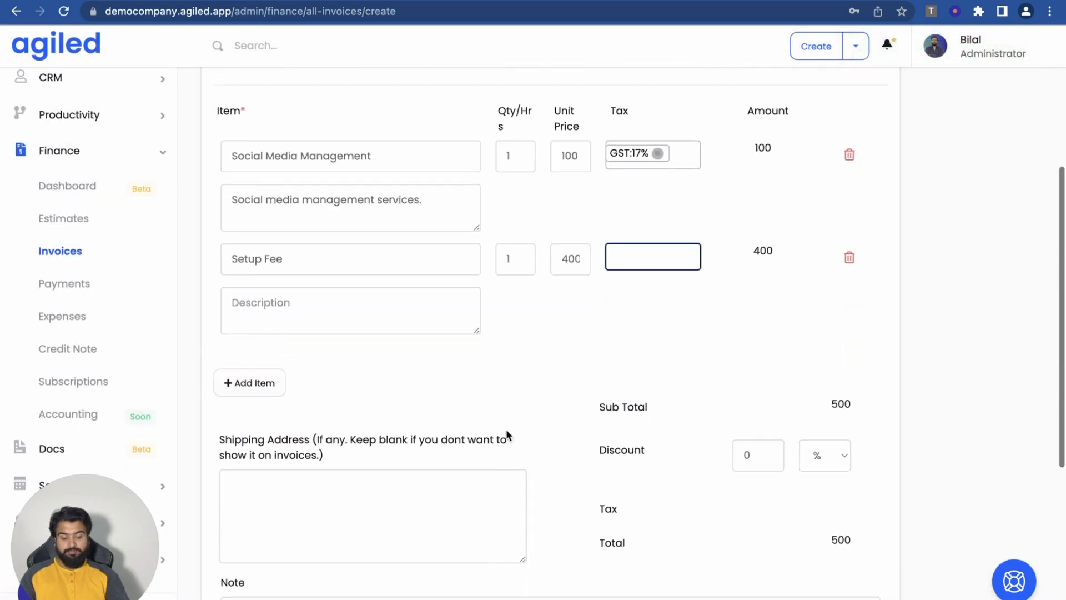
scroll(455, 414, down, 1)
click(352, 316)
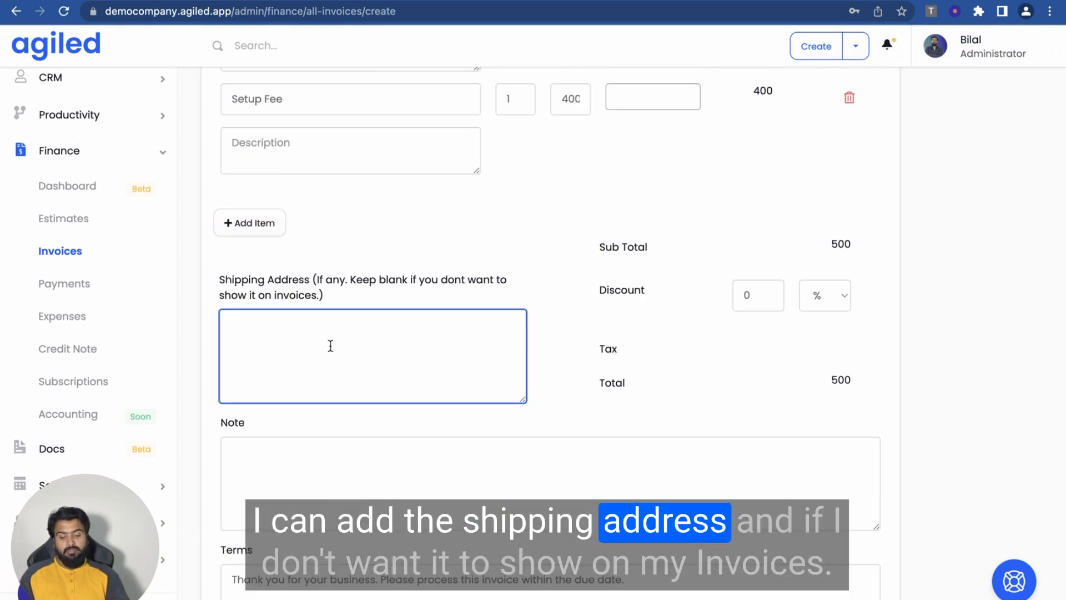
scroll(384, 346, down, 1)
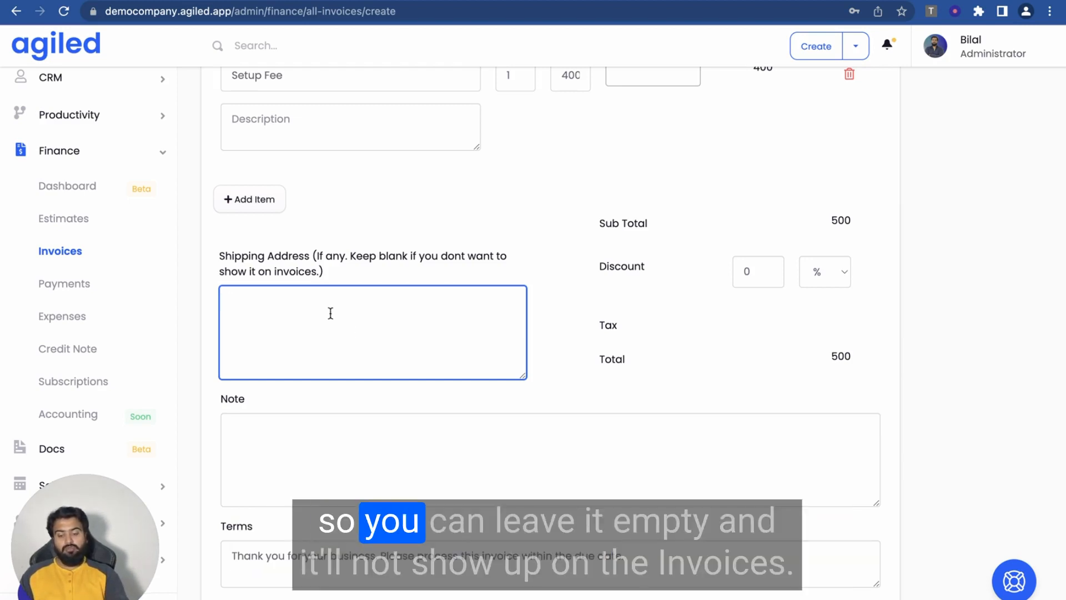
scroll(437, 386, down, 2)
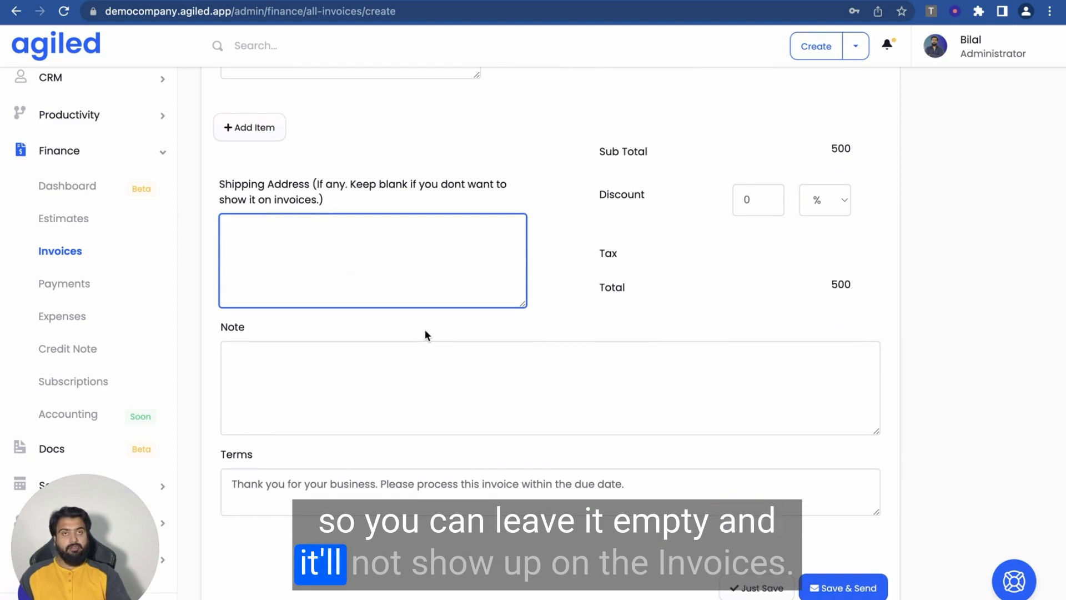
click(390, 387)
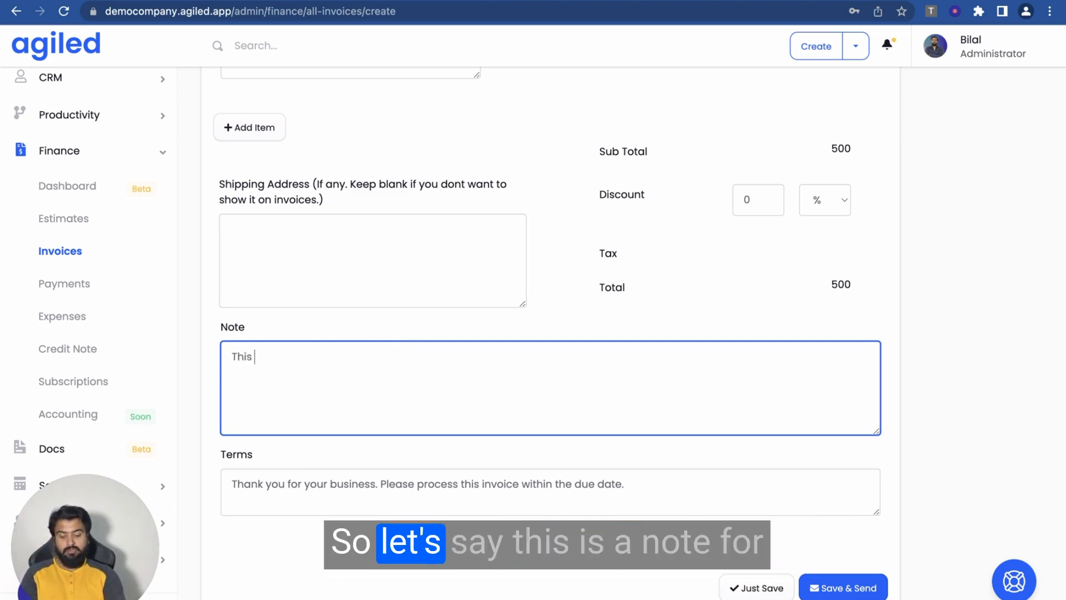
text(sh)
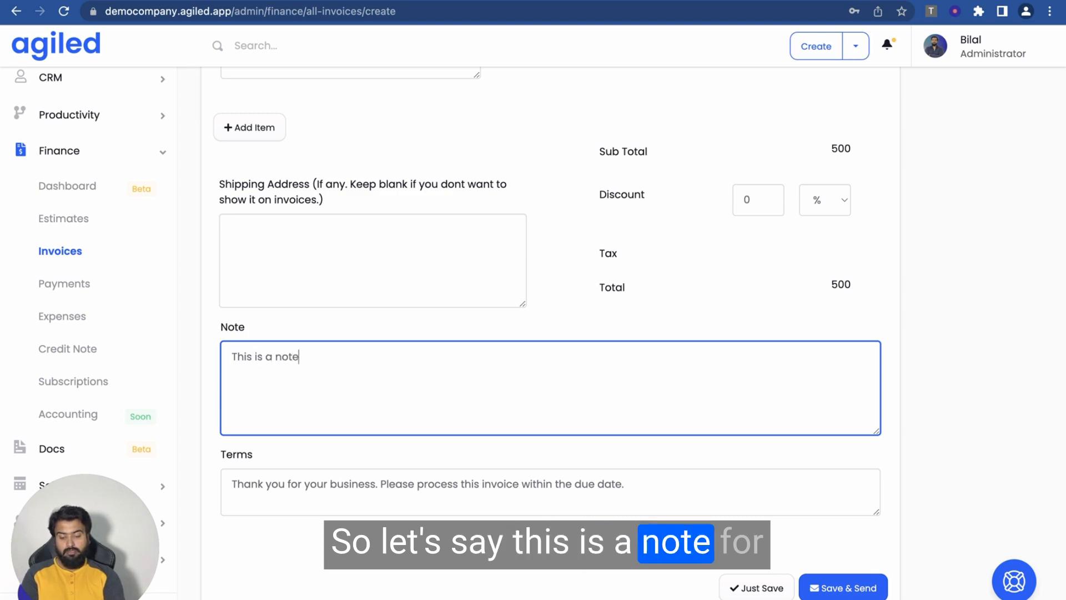
text( o)
key(BackSpace)
text(r hte customer.)
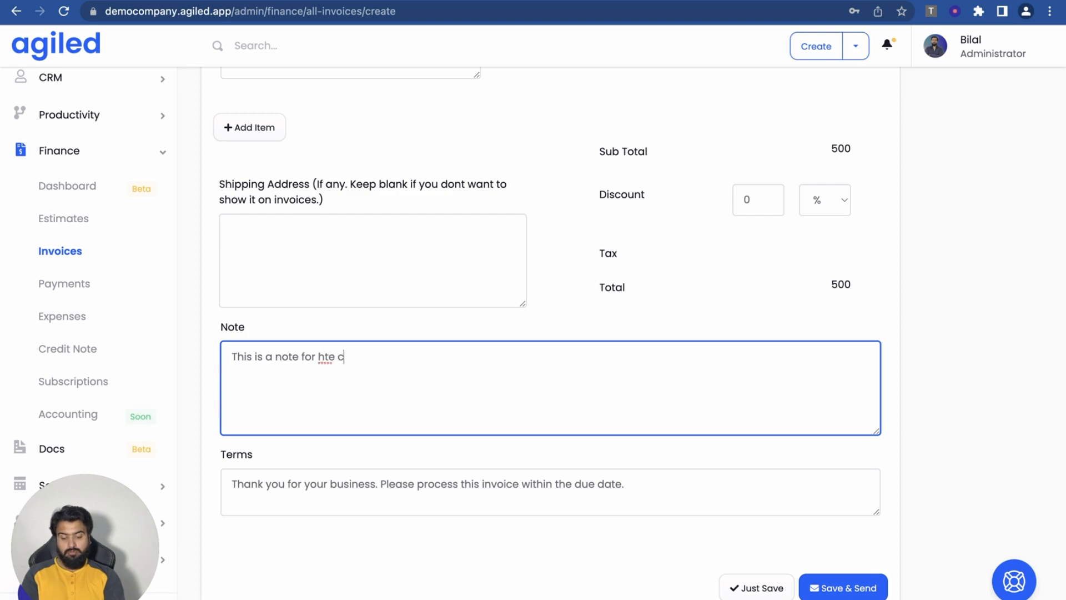
click(1049, 341)
click(584, 390)
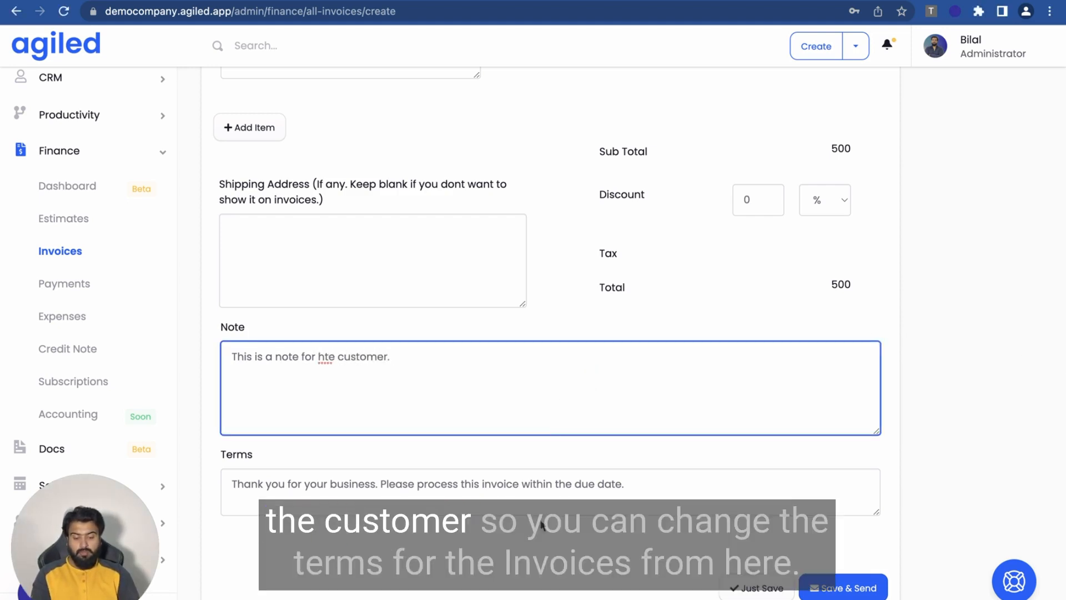
click(628, 491)
Assign yourself as the sales agent in the invoice settings
scroll(666, 492, up, 10)
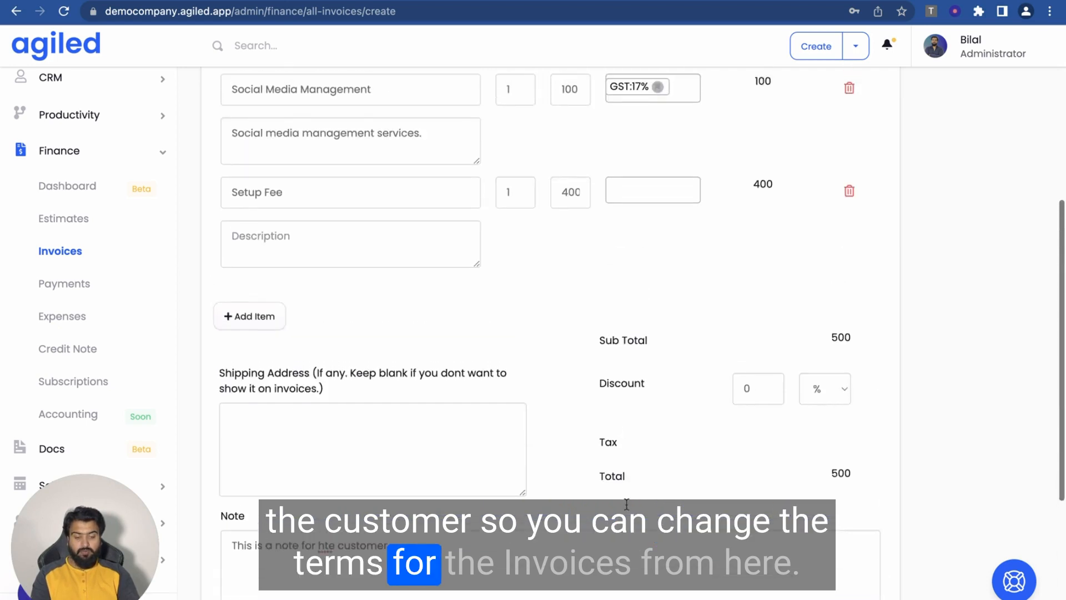
scroll(628, 508, up, 1)
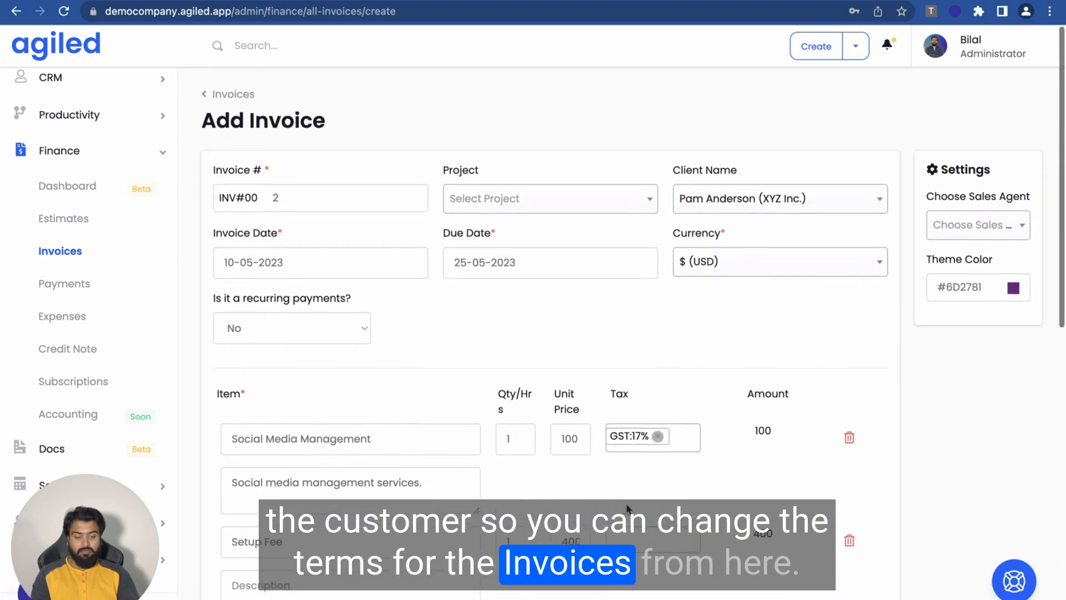
click(974, 229)
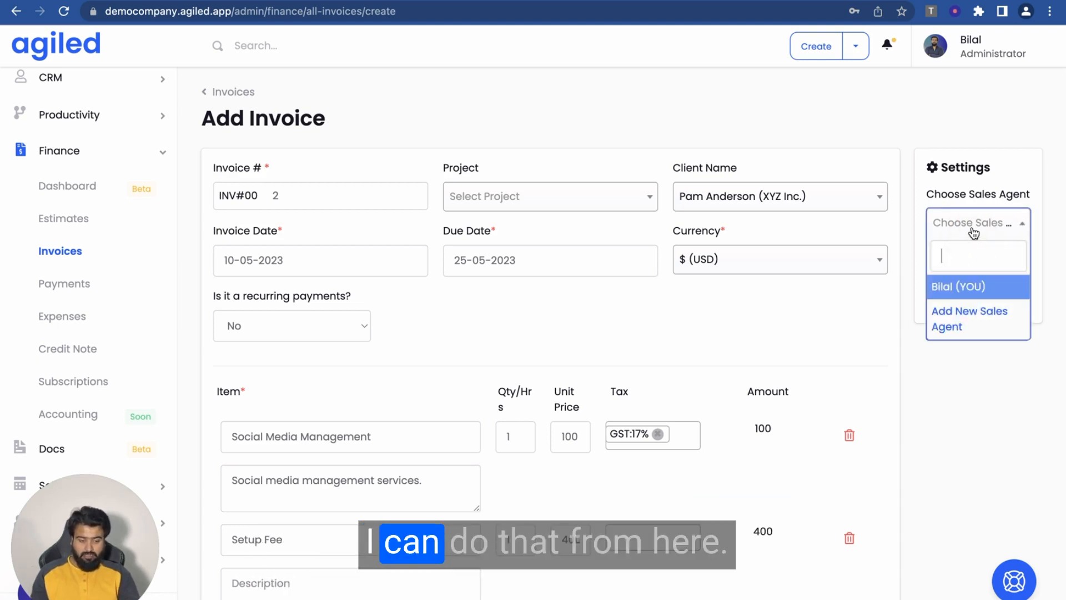
click(954, 287)
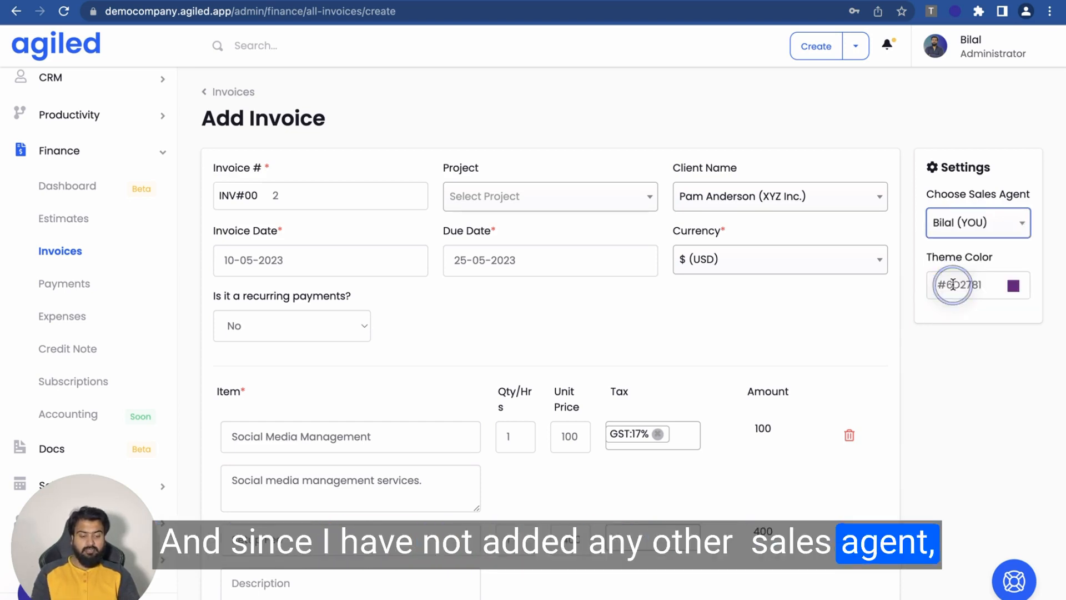
Set the invoice's theme color to the light purple #CA6FE5
click(1013, 286)
drag(970, 388, 992, 325)
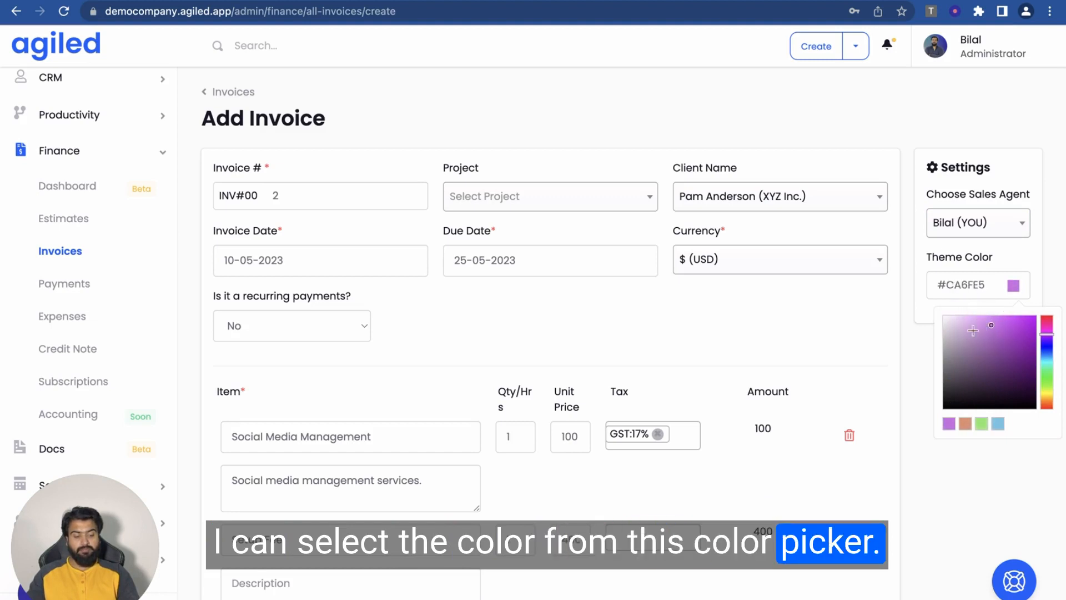
click(907, 305)
scroll(775, 345, down, 1)
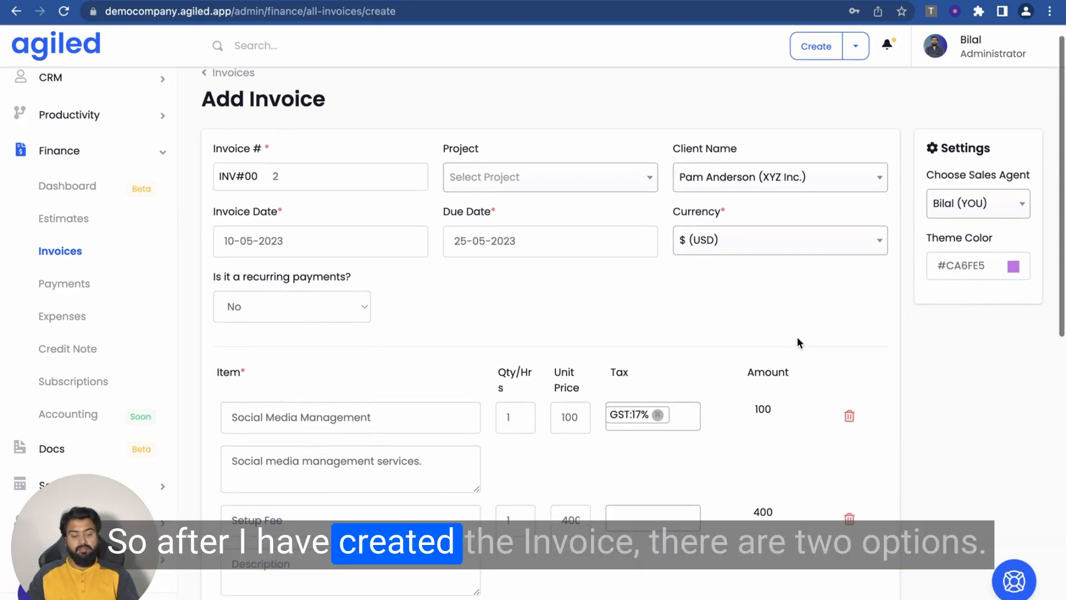
Set the invoice's theme color to the near-black #181718
click(1015, 267)
click(947, 381)
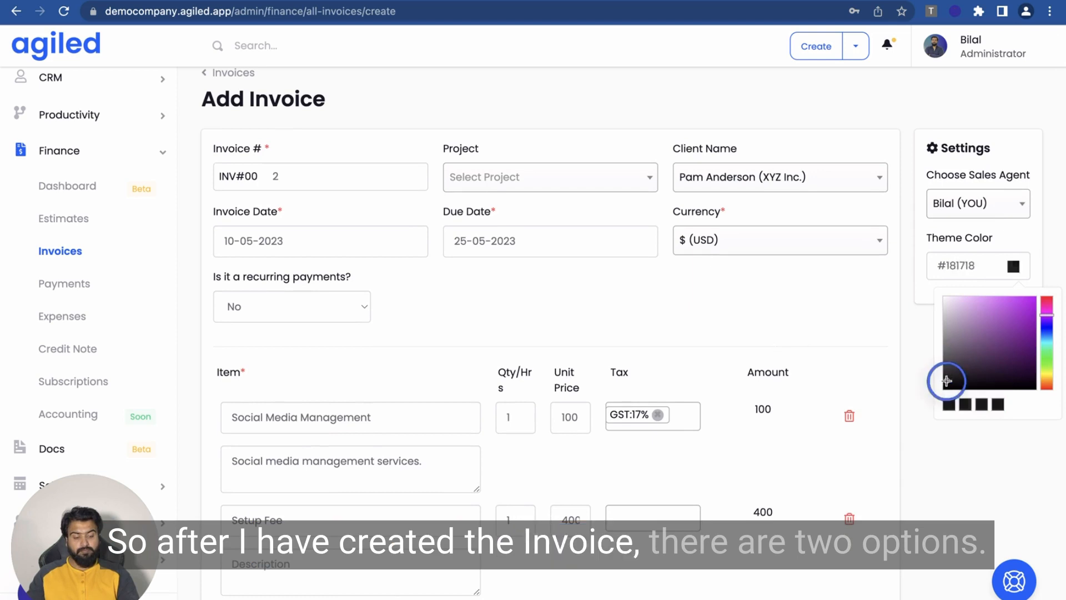
click(922, 351)
Save and send the invoice, and check its status, sales agent and due amount in the invoice list
scroll(761, 381, down, 10)
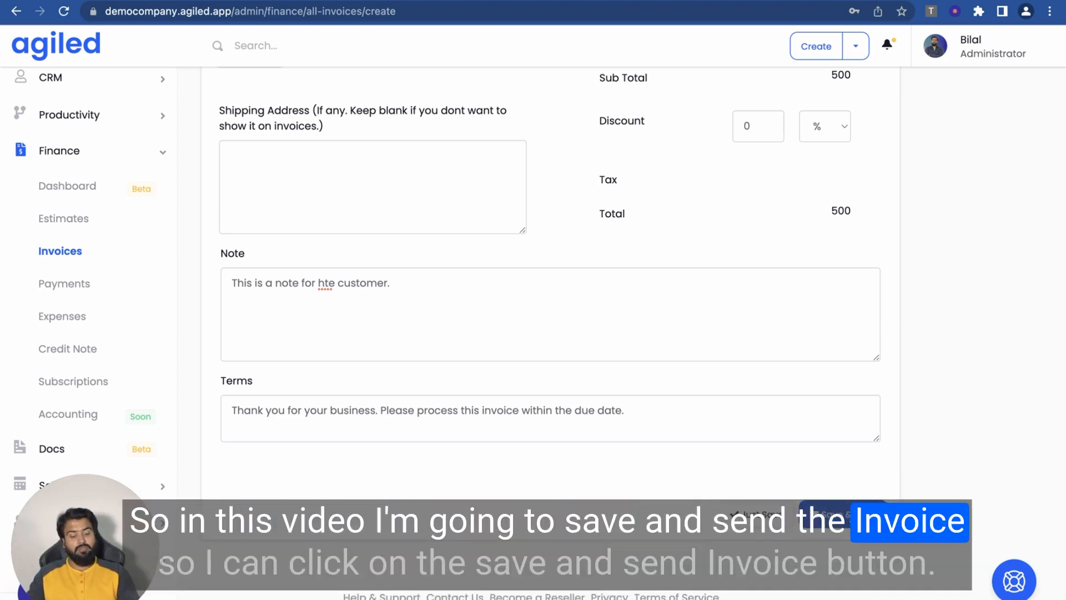
click(853, 519)
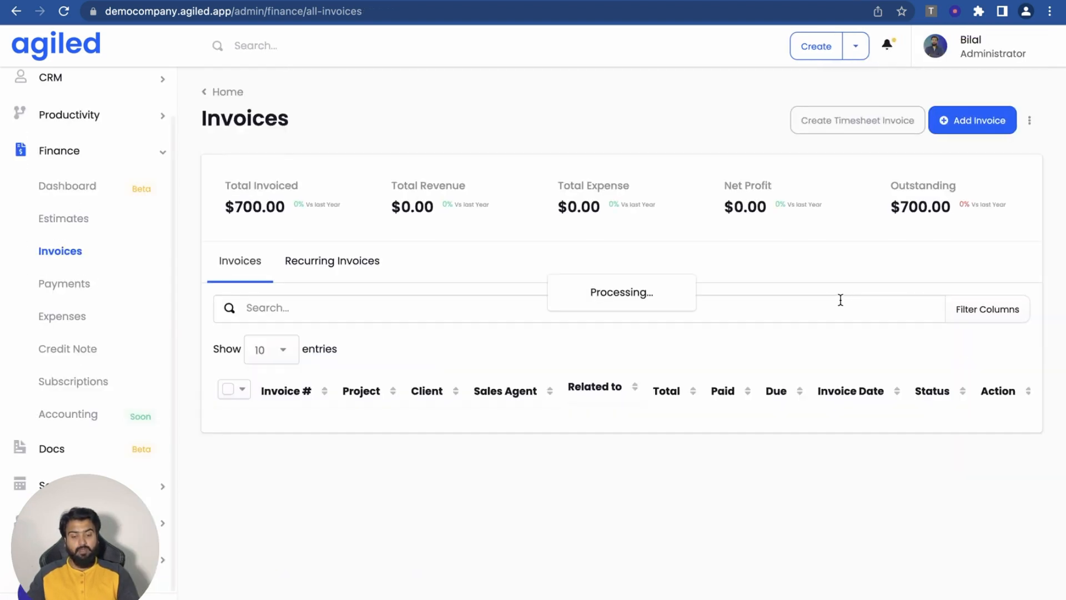
scroll(690, 414, right, 3)
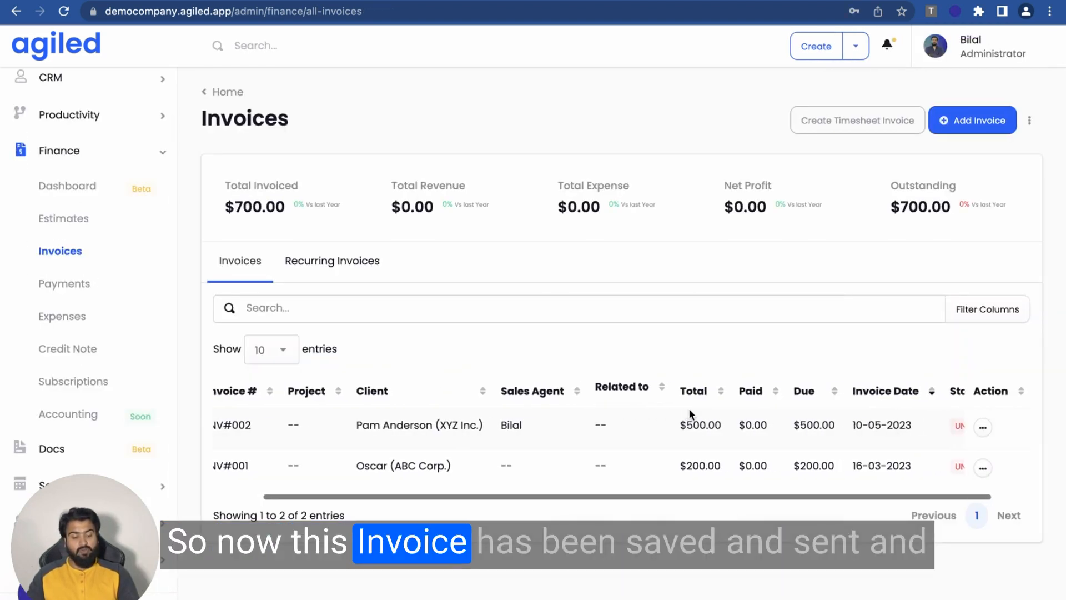
scroll(689, 414, right, 1)
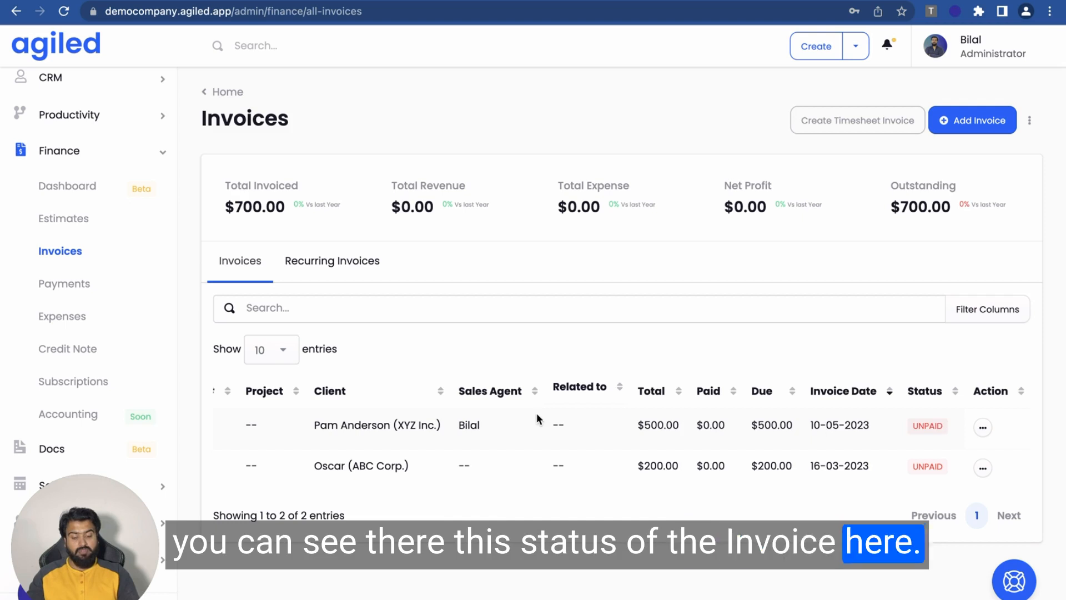
scroll(493, 423, left, 1)
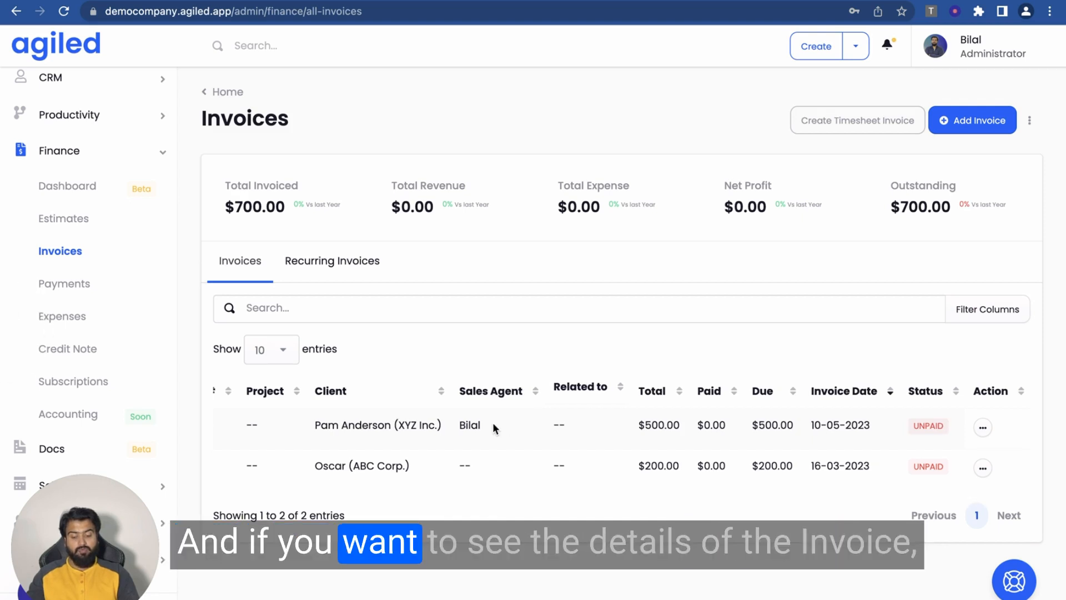
scroll(365, 431, left, 5)
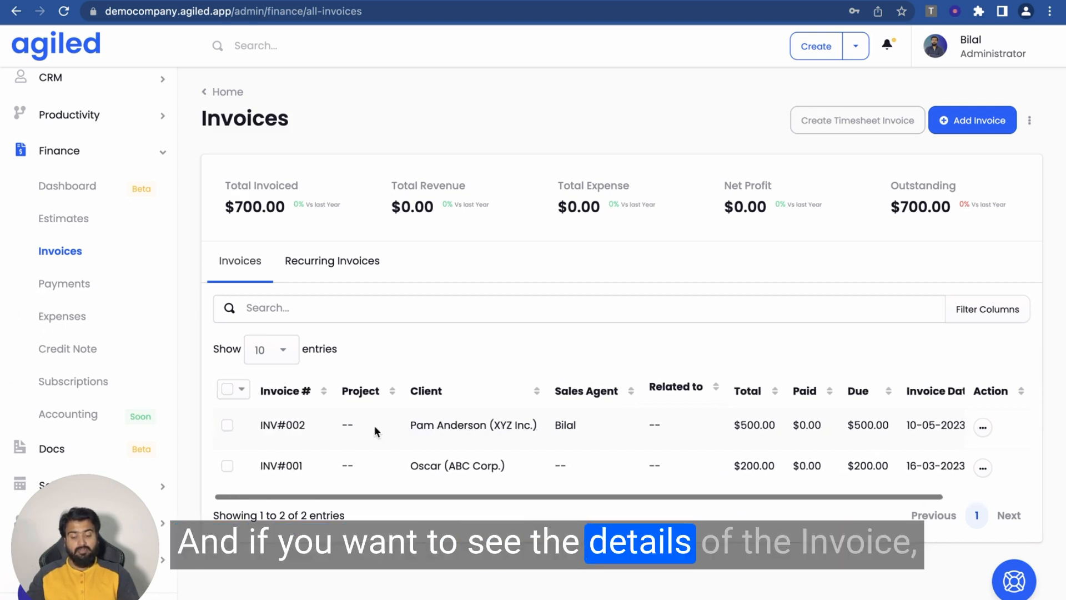
Open the new XYZ Inc. invoice to examine its details and history, and view its list of available actions
click(278, 427)
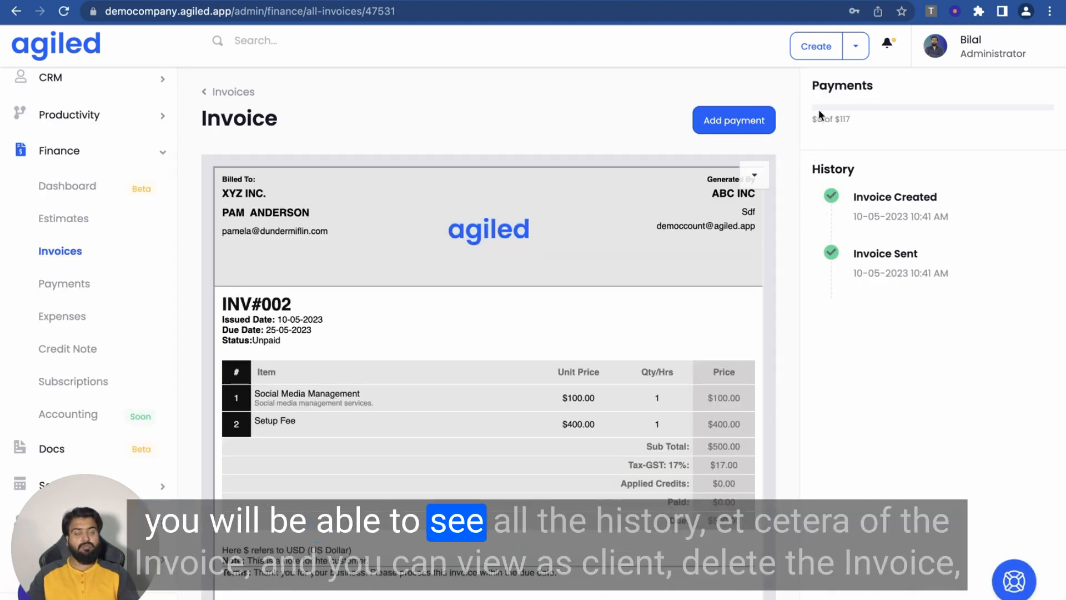
click(758, 176)
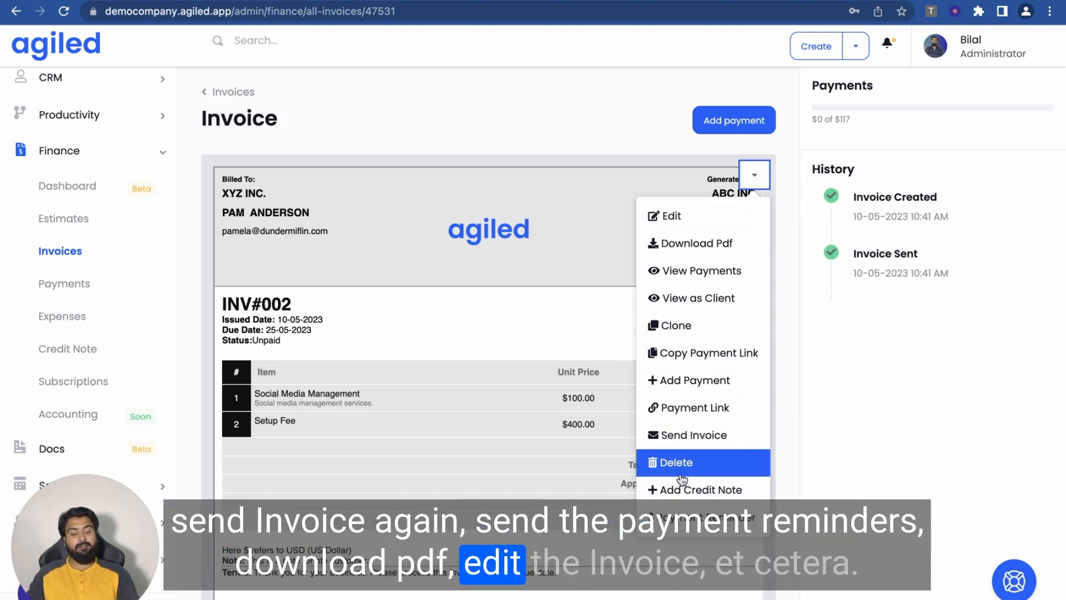
click(834, 312)
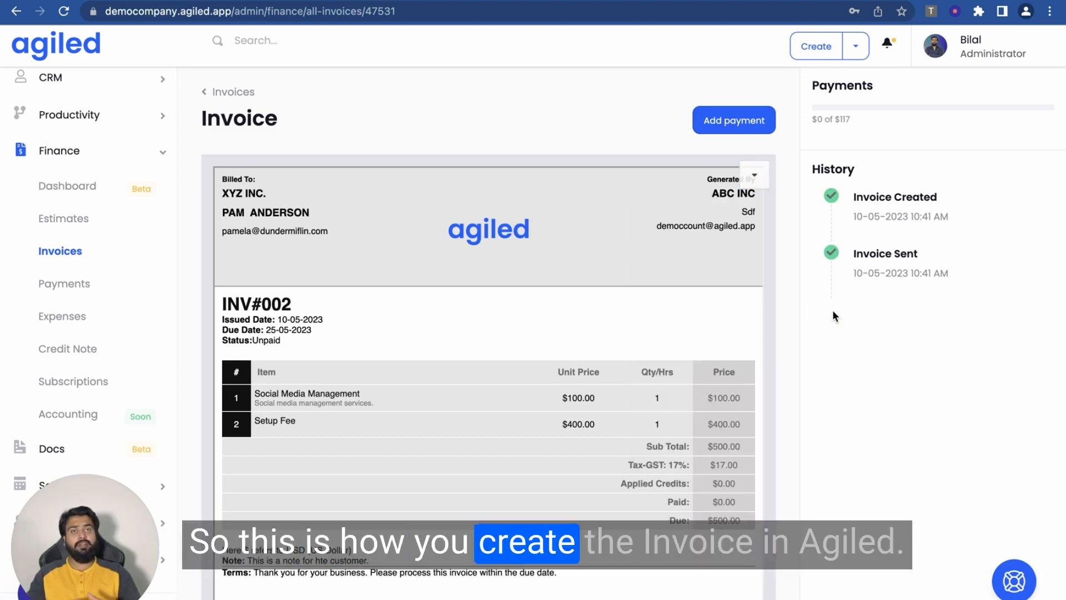